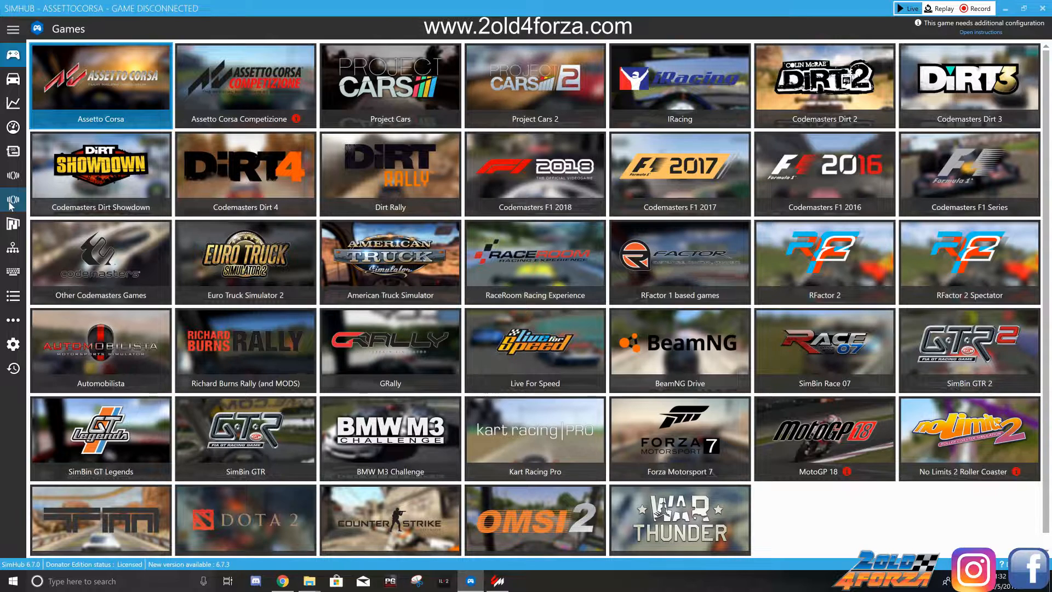
Open the output settings of ShakeIt Bass Shaker
click(10, 205)
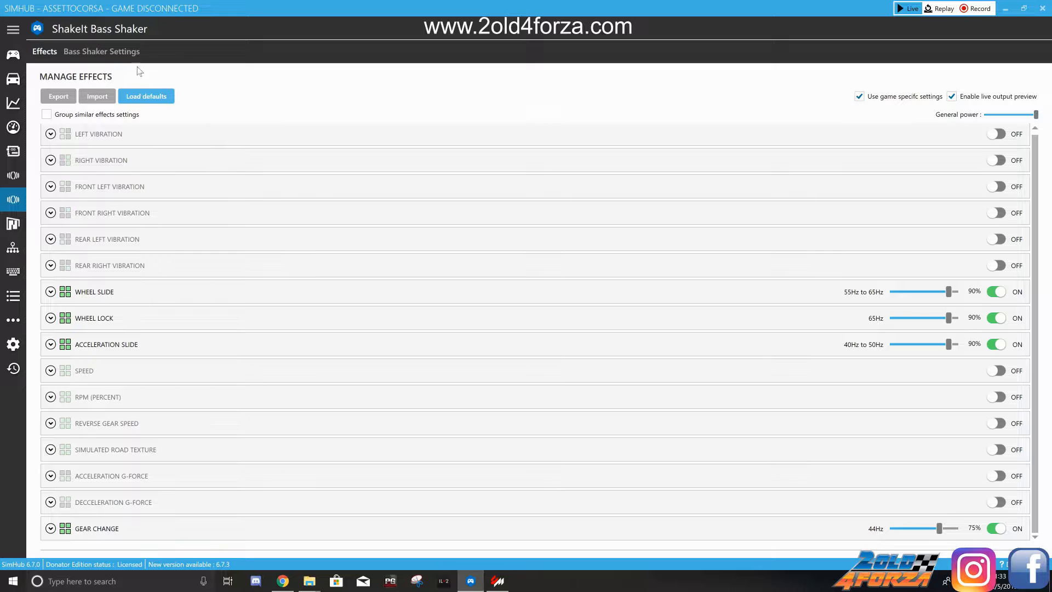
click(121, 55)
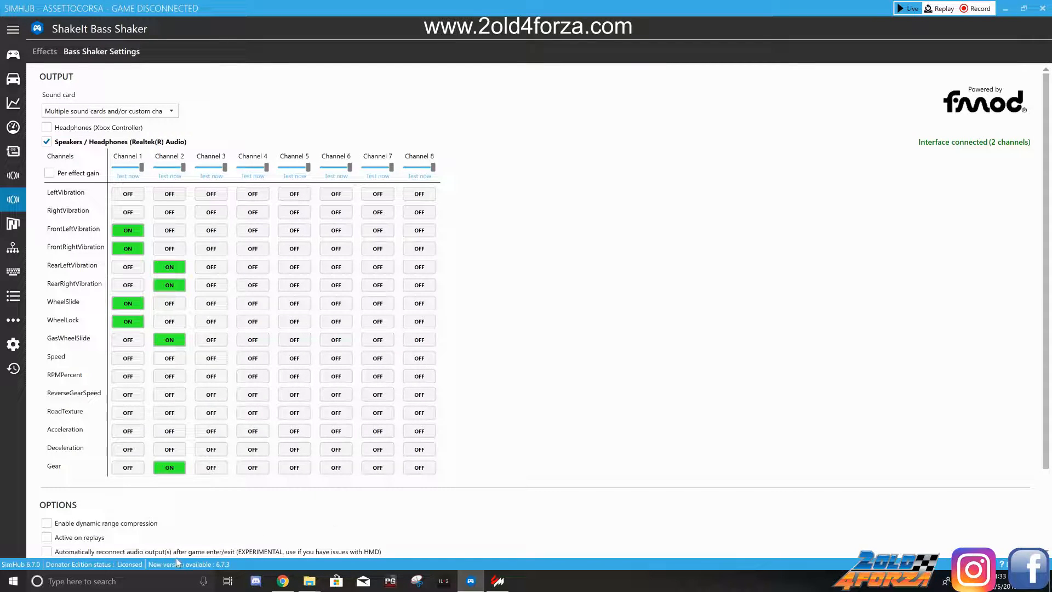
Try Speakers / Headphones (Realtek(R) Audio) as the bass shaker sound card and test the car's left-side output
click(129, 111)
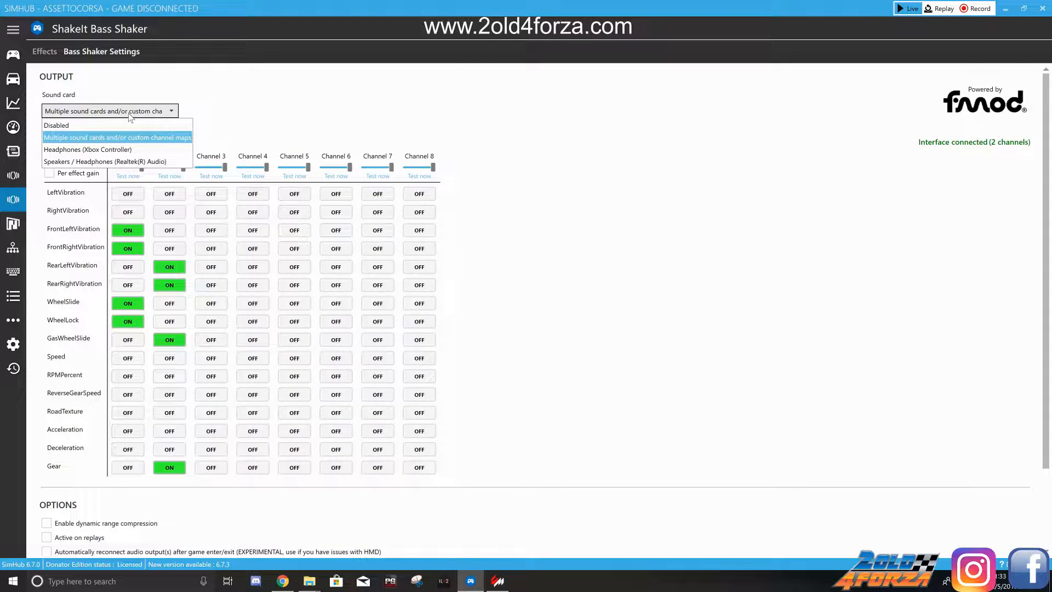
click(123, 161)
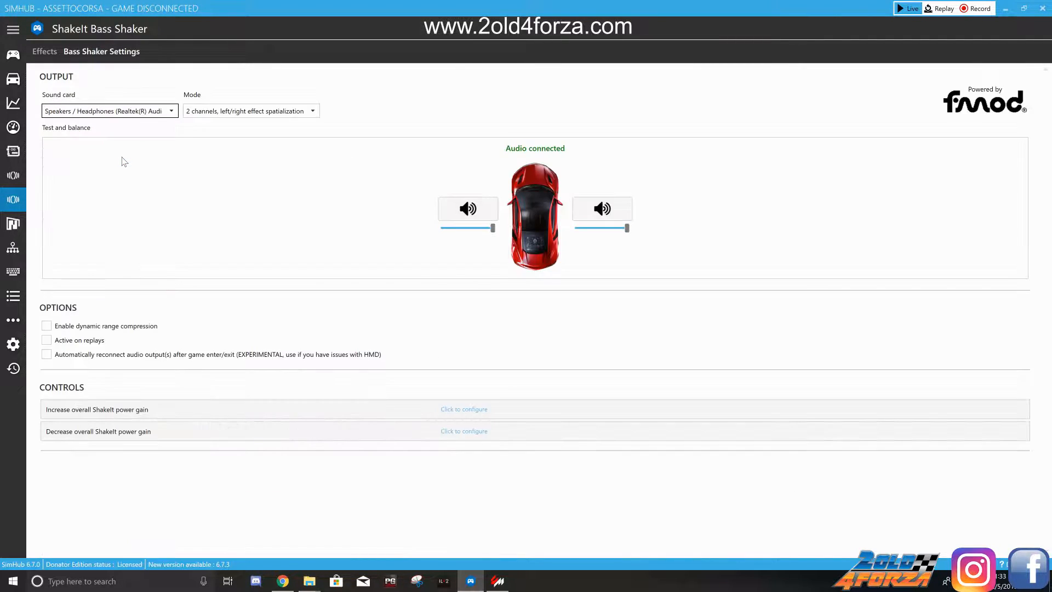
click(453, 208)
Set the sound card to multiple sound cards and/or custom channel maps and test Channel 1 of the Realtek output
click(153, 113)
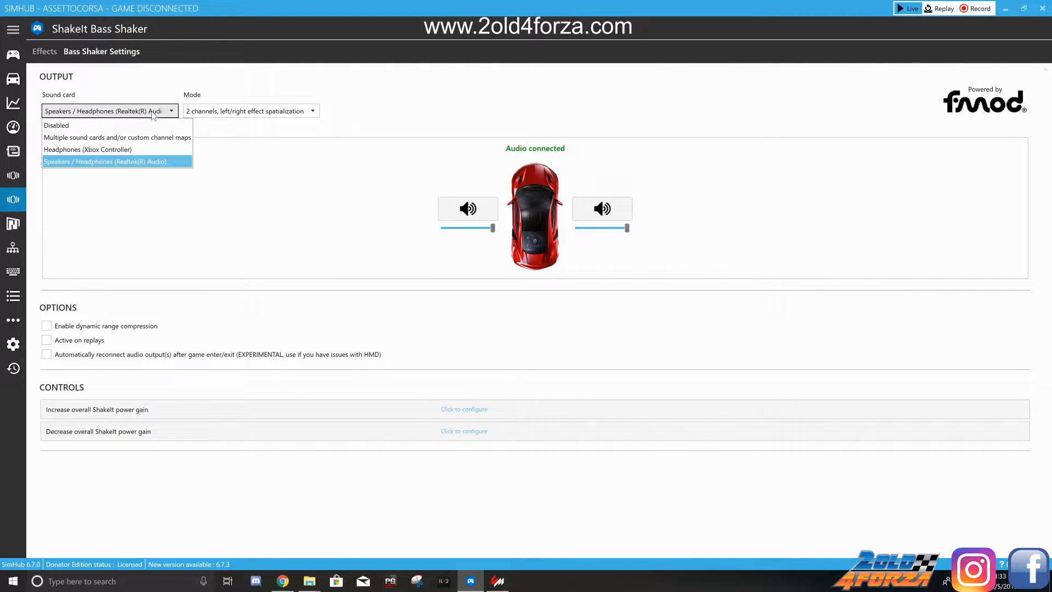
click(154, 138)
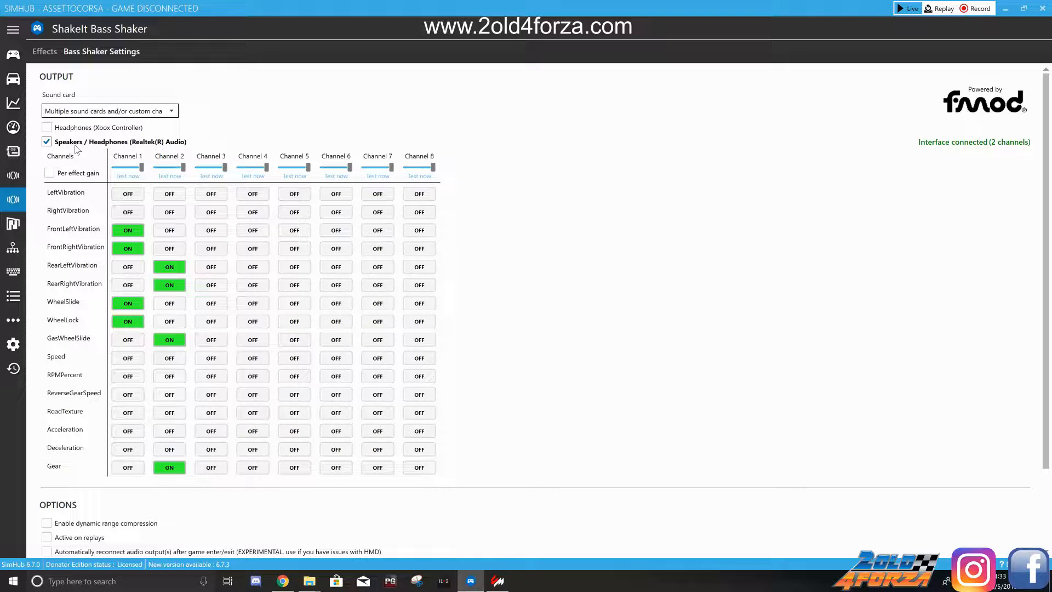
click(125, 177)
scroll(1041, 292, down, 3)
scroll(1041, 291, up, 2)
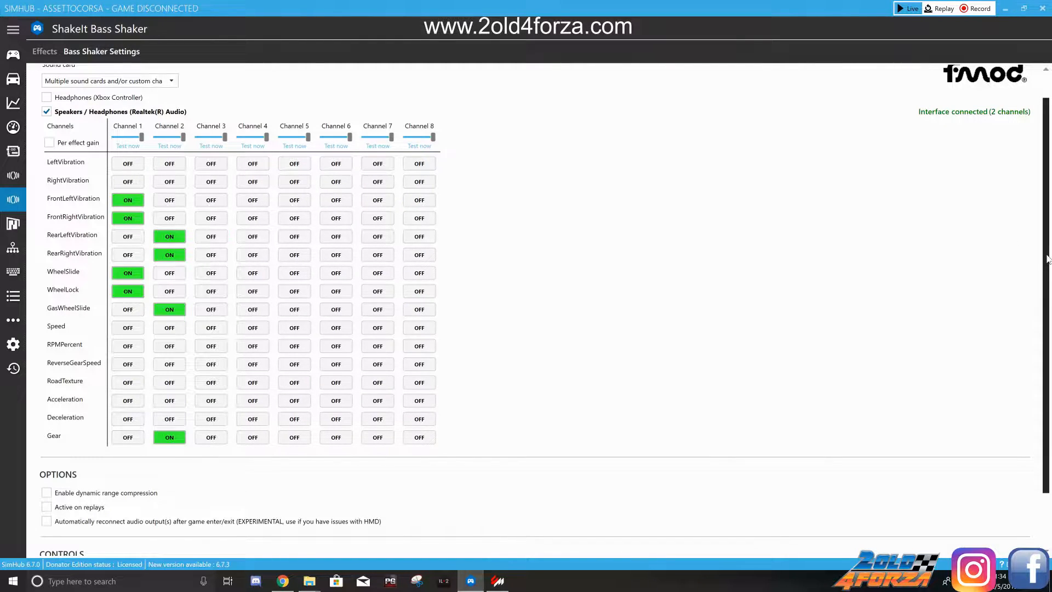
drag(1047, 257, 1048, 230)
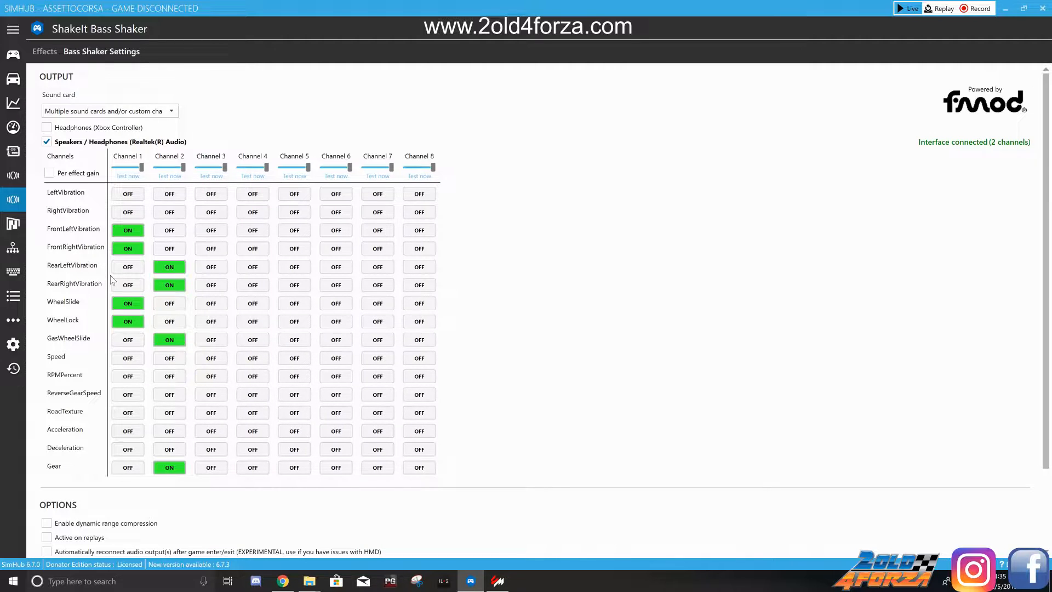
Import the effects profile AssettoCorsa 2.3.19 50T.siprofile into the bass shaker effects
click(37, 52)
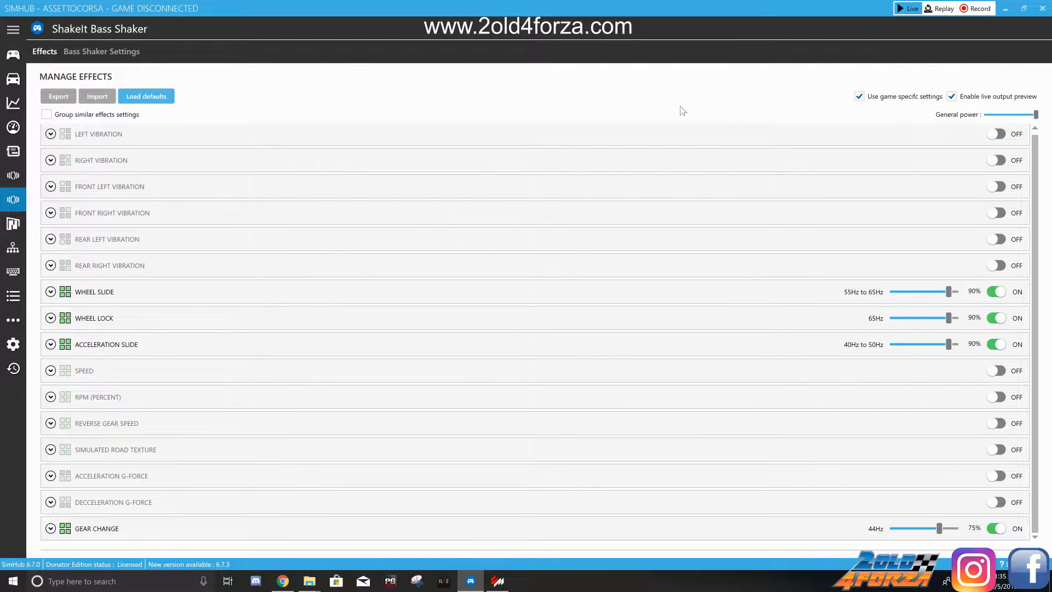
scroll(1040, 243, up, 1)
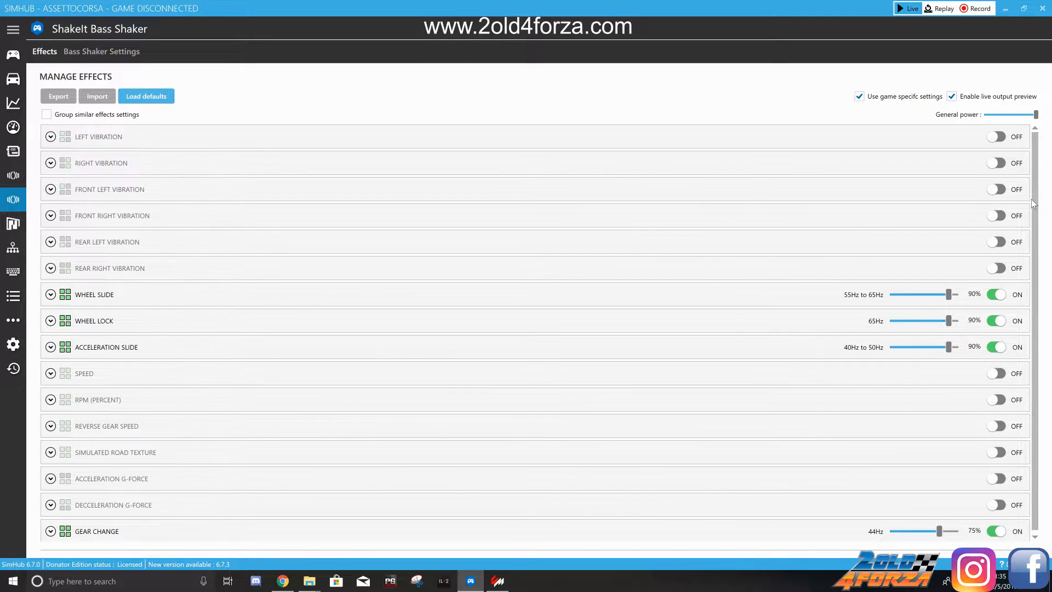
click(102, 98)
click(173, 100)
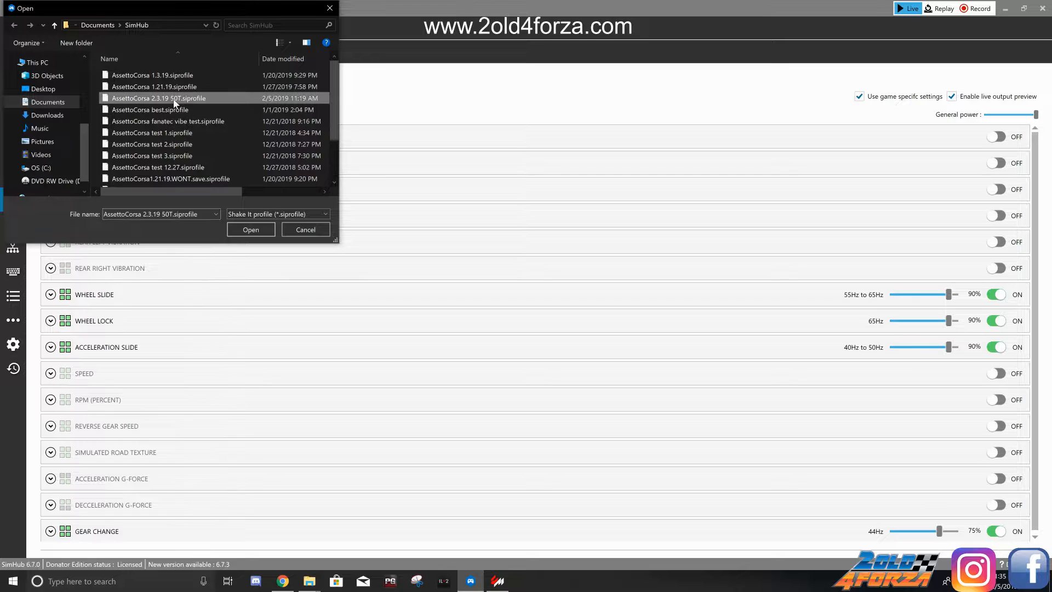
click(248, 230)
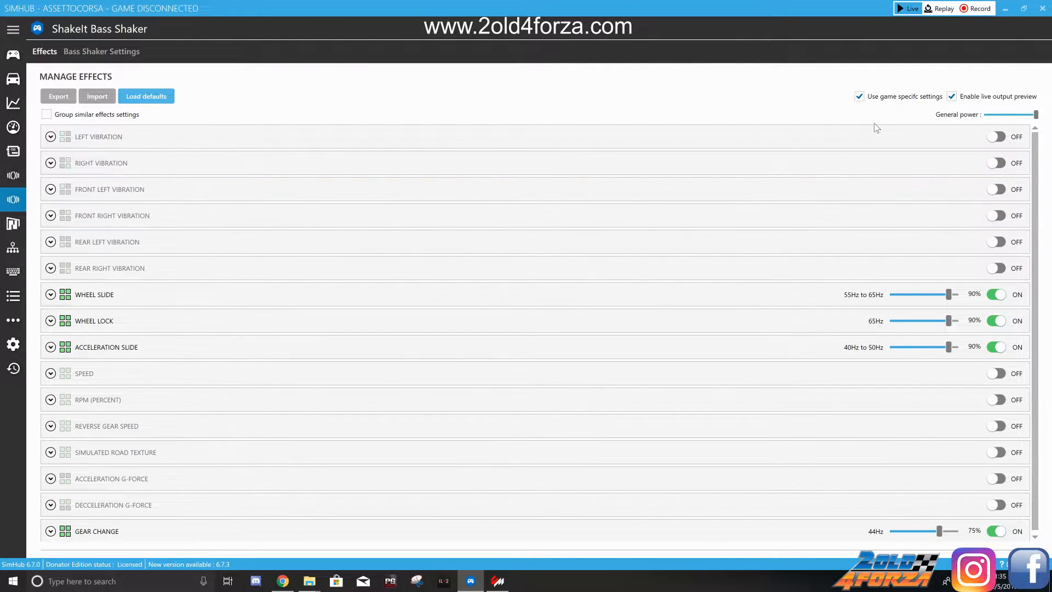
Enable the Front Left, Front Right, Rear Left and Rear Right Vibration effects
click(1001, 191)
click(1001, 191)
click(1002, 191)
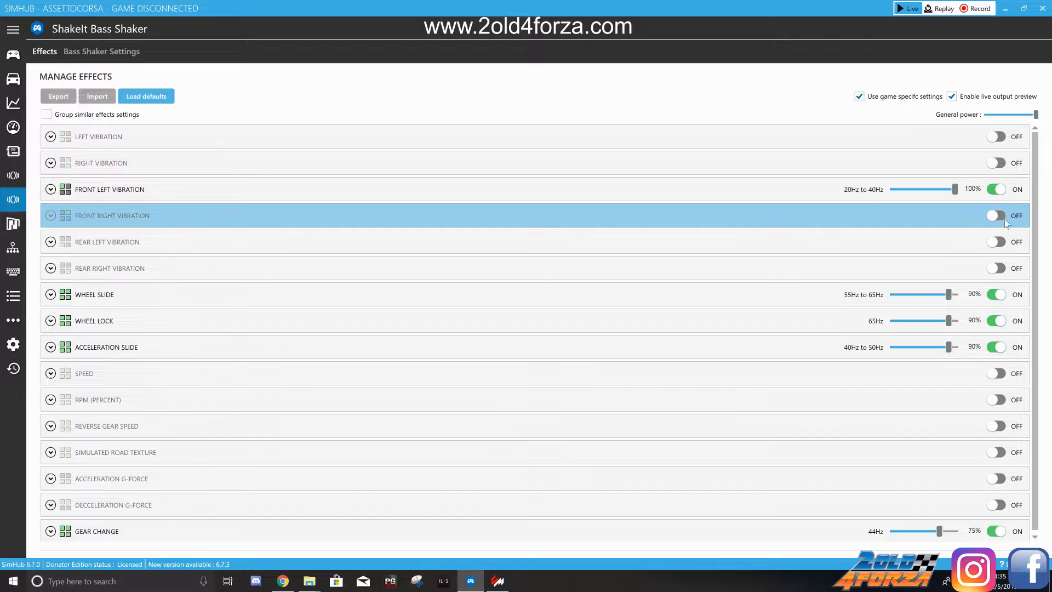
click(1003, 215)
click(1003, 242)
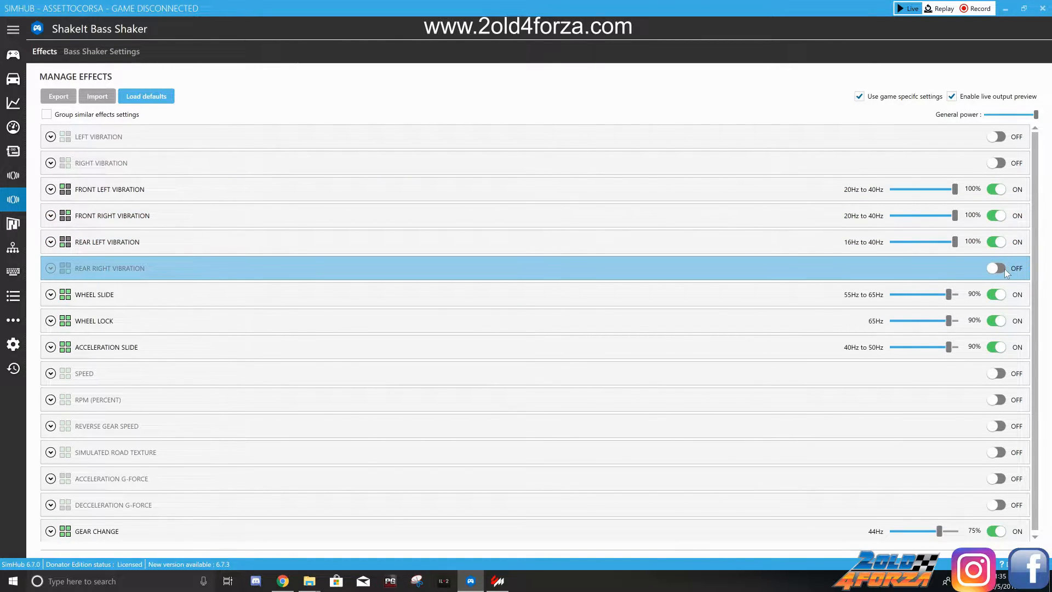
click(1005, 268)
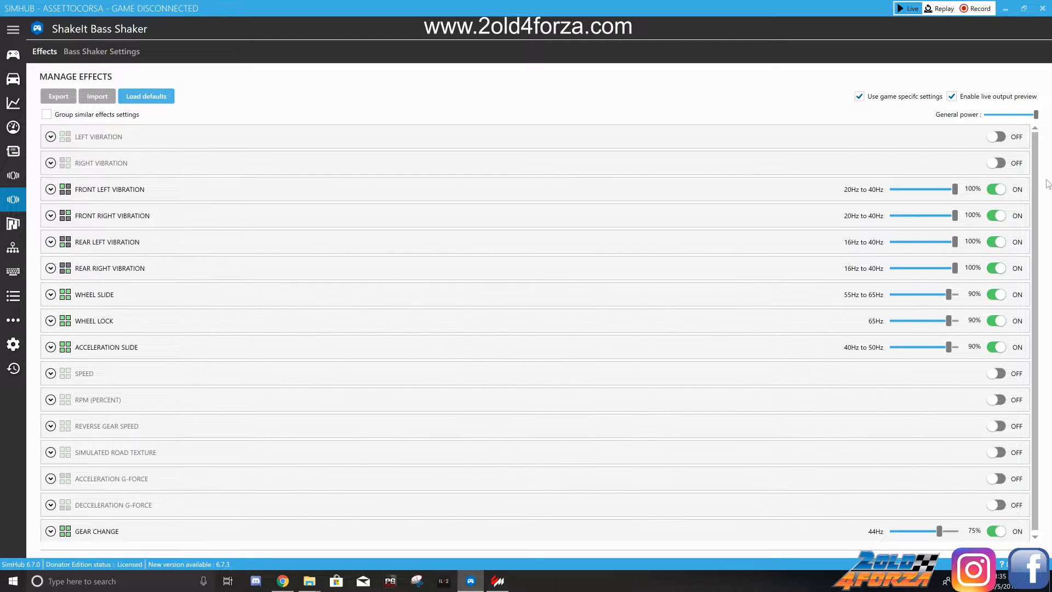
scroll(1037, 200, down, 1)
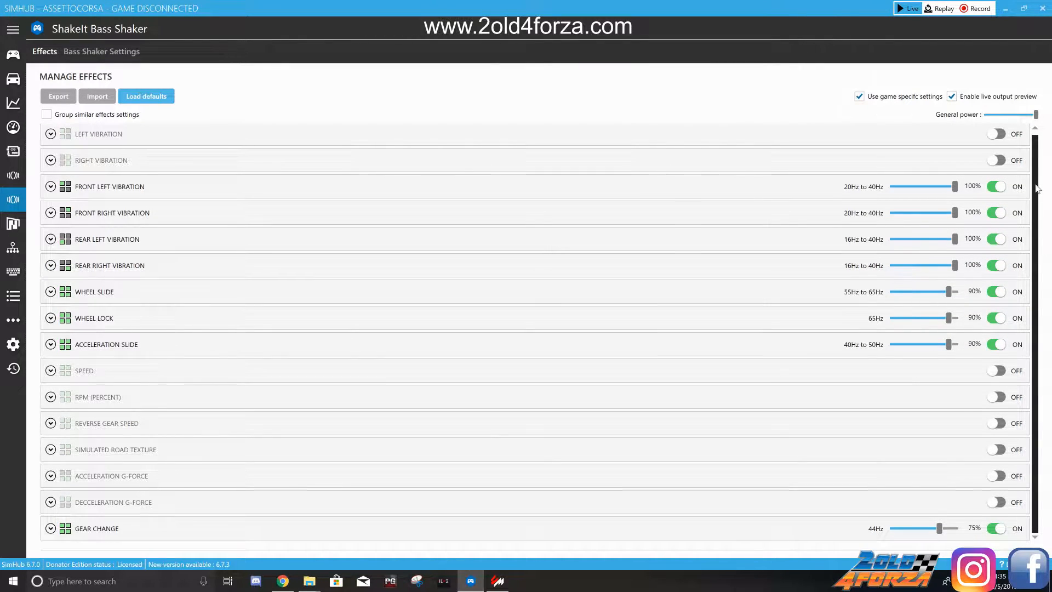
scroll(1035, 178, up, 1)
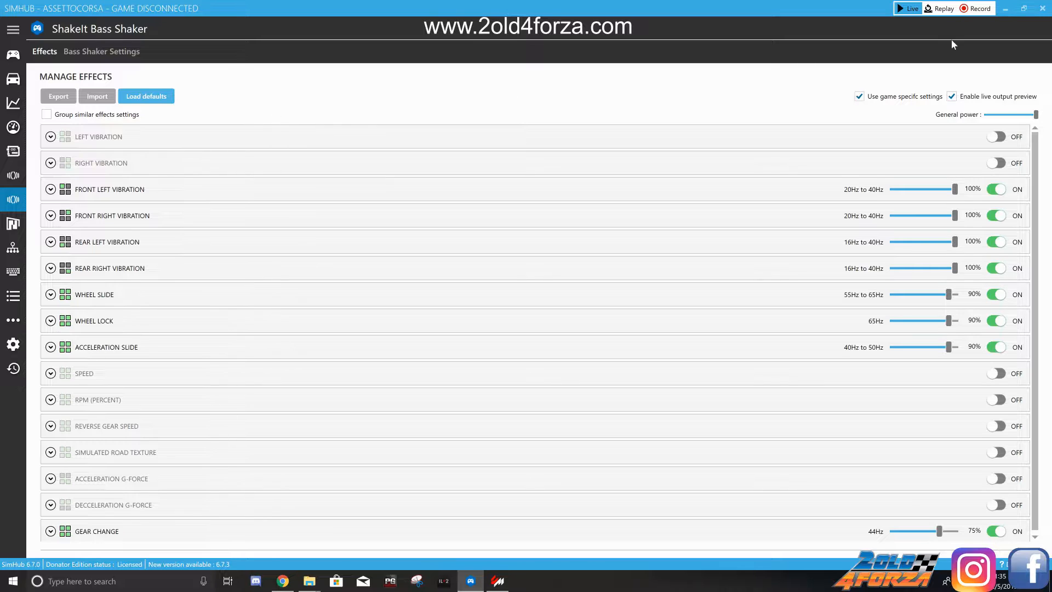
Try a threshold of 0 on the Front Left Vibration effect and set it back to 50
click(51, 189)
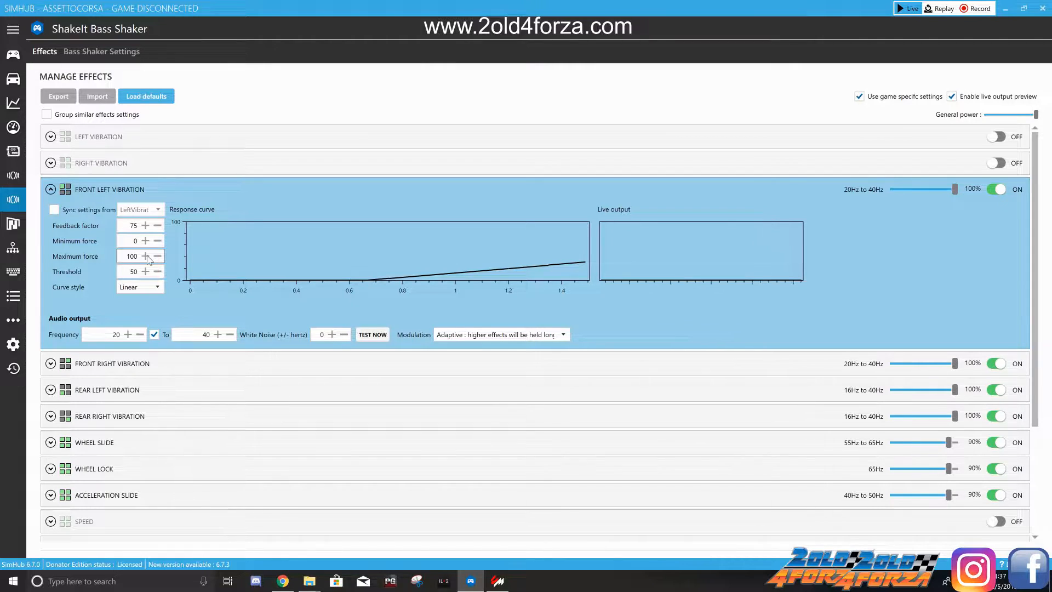
click(123, 272)
double_click(137, 272)
text(0)
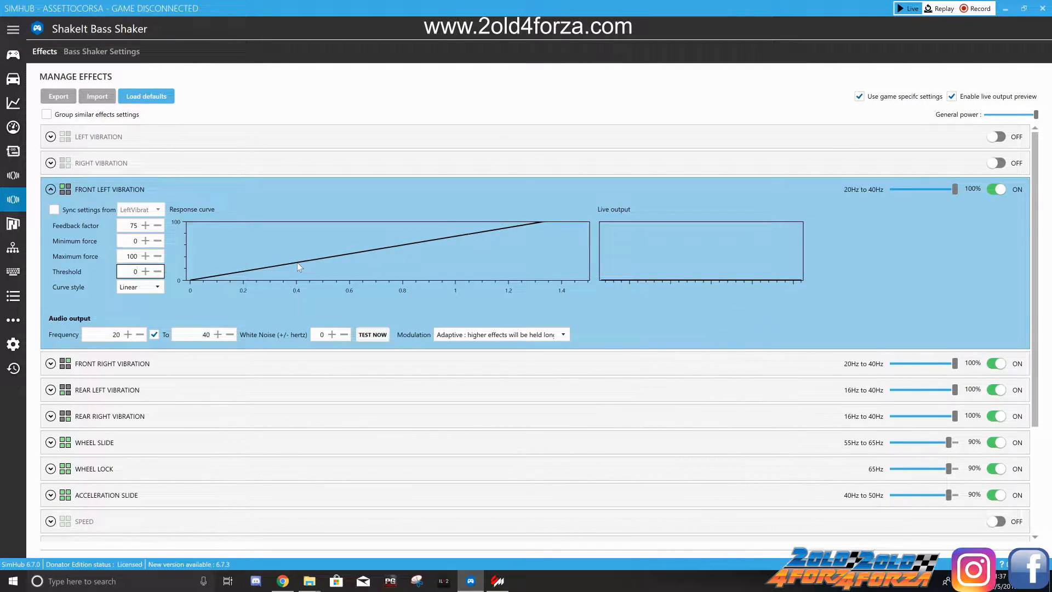
key(BackSpace)
text(50)
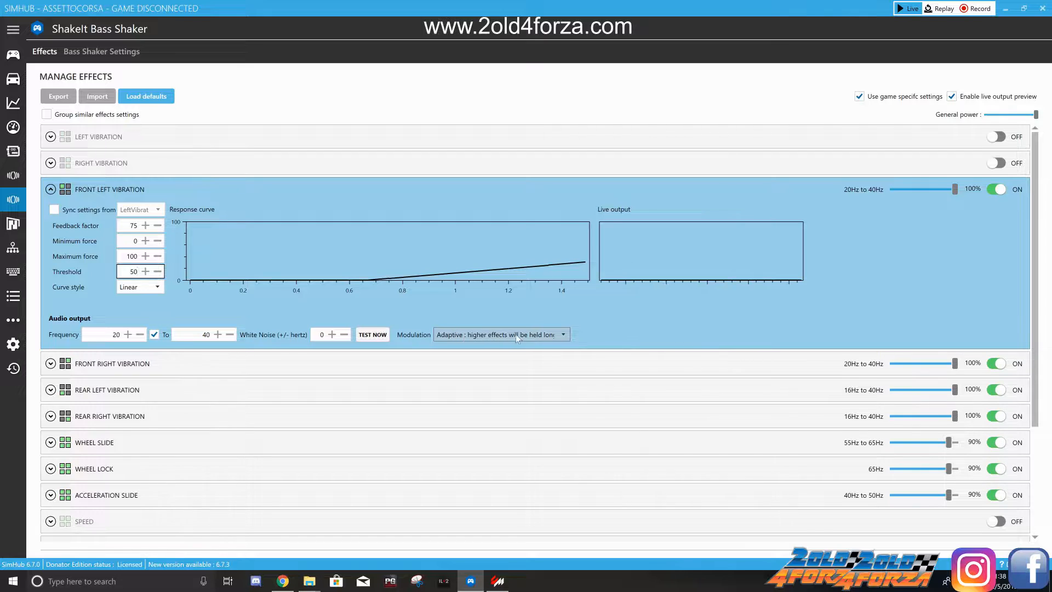
Select Adaptive modulation for the Front Left Vibration effect and review the Front Right Vibration settings
click(563, 333)
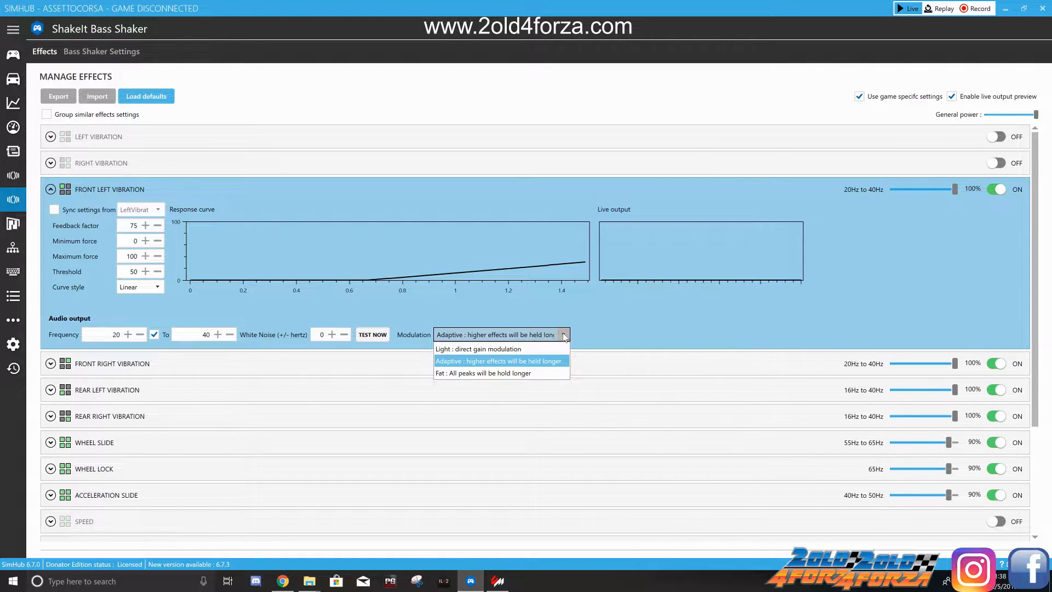
click(548, 364)
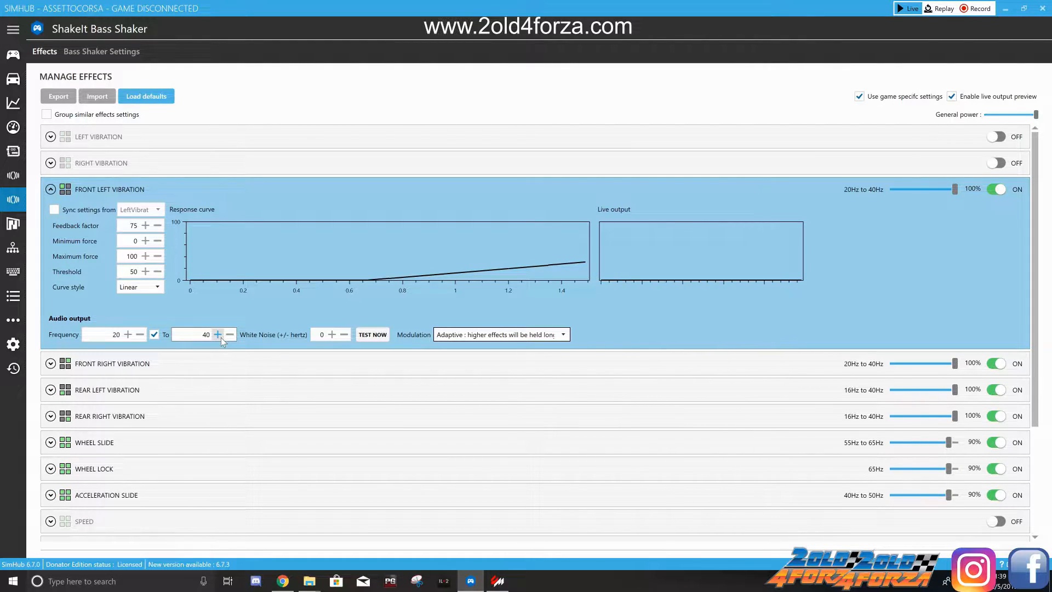
click(51, 190)
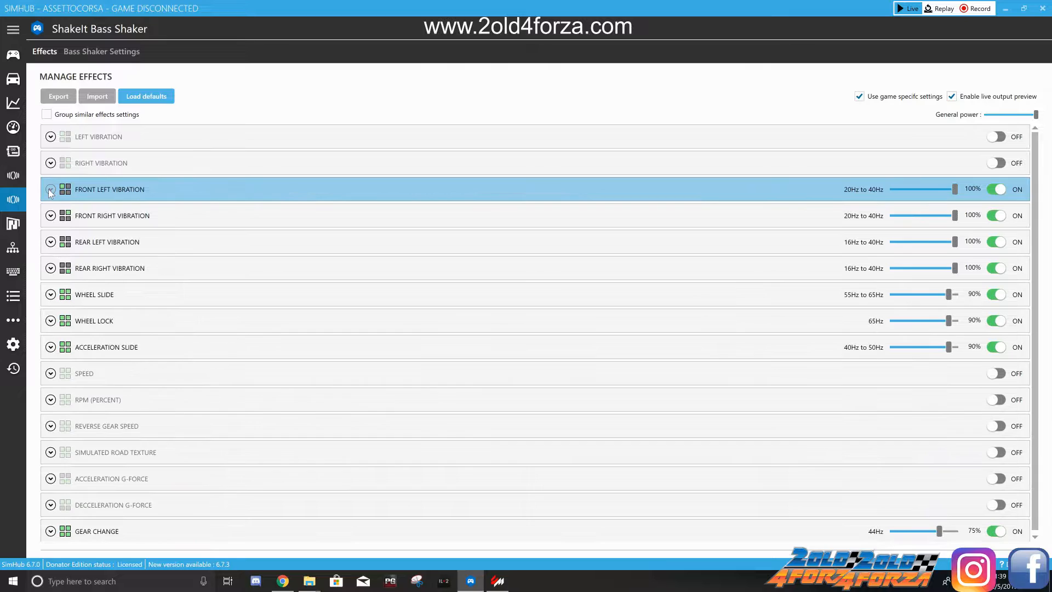
click(50, 216)
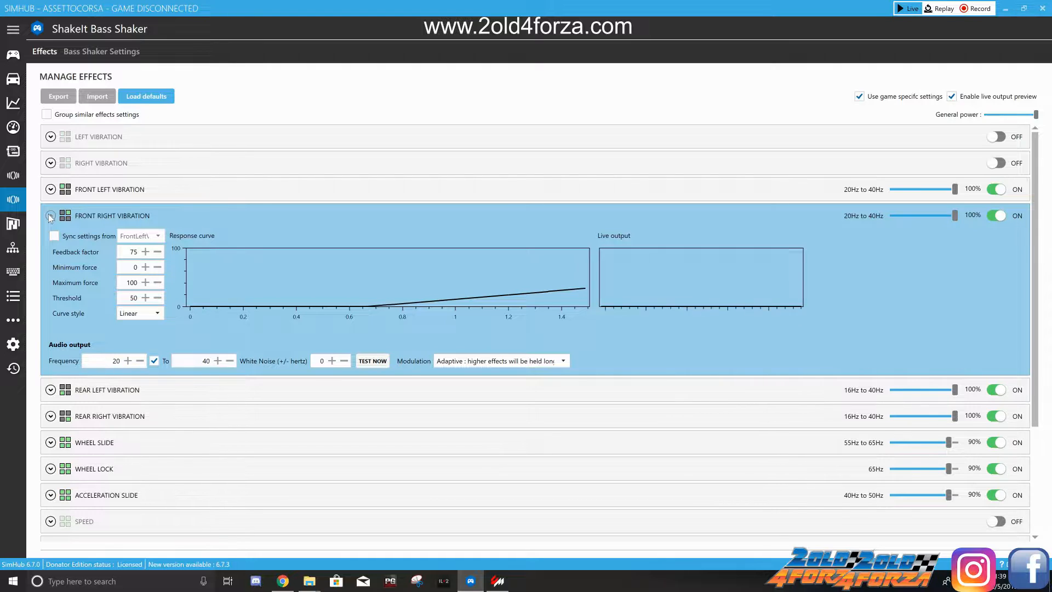
click(50, 216)
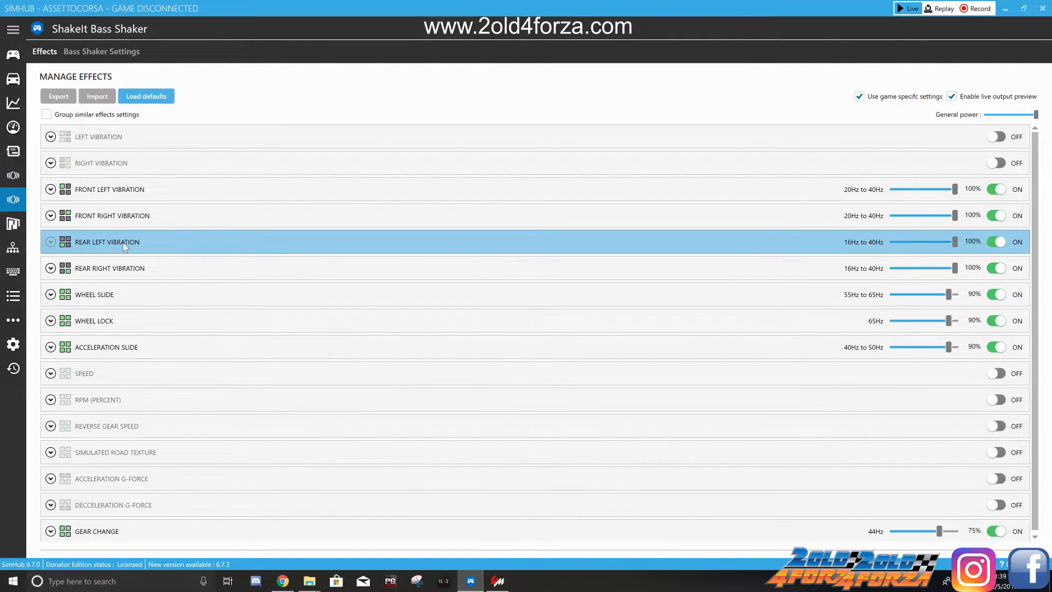
Try the Square, Log, Sinus and Gamma curve styles on the Rear Left Vibration effect and set it back to Linear
click(48, 243)
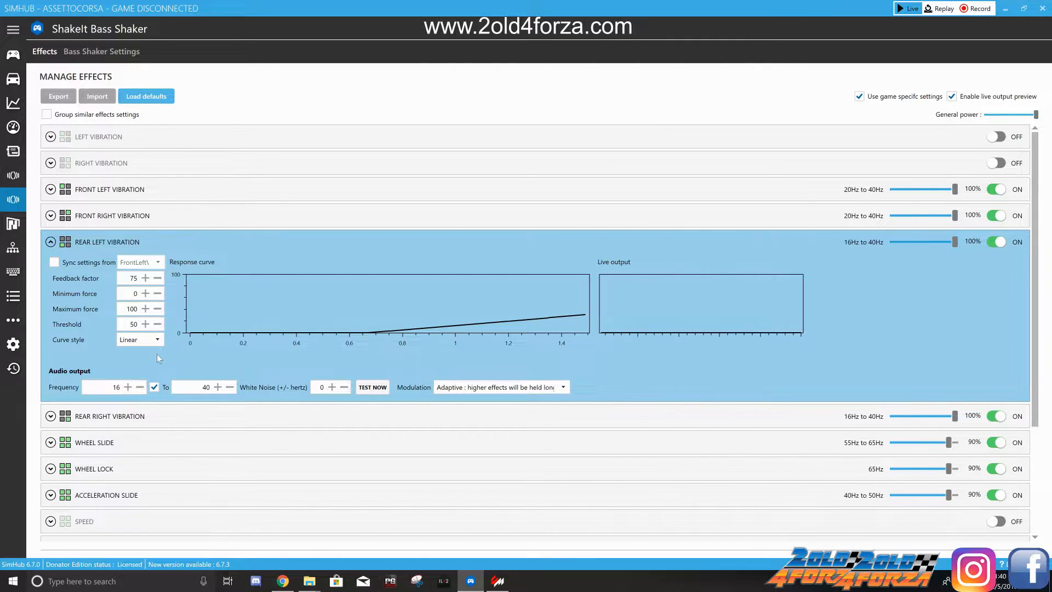
click(158, 340)
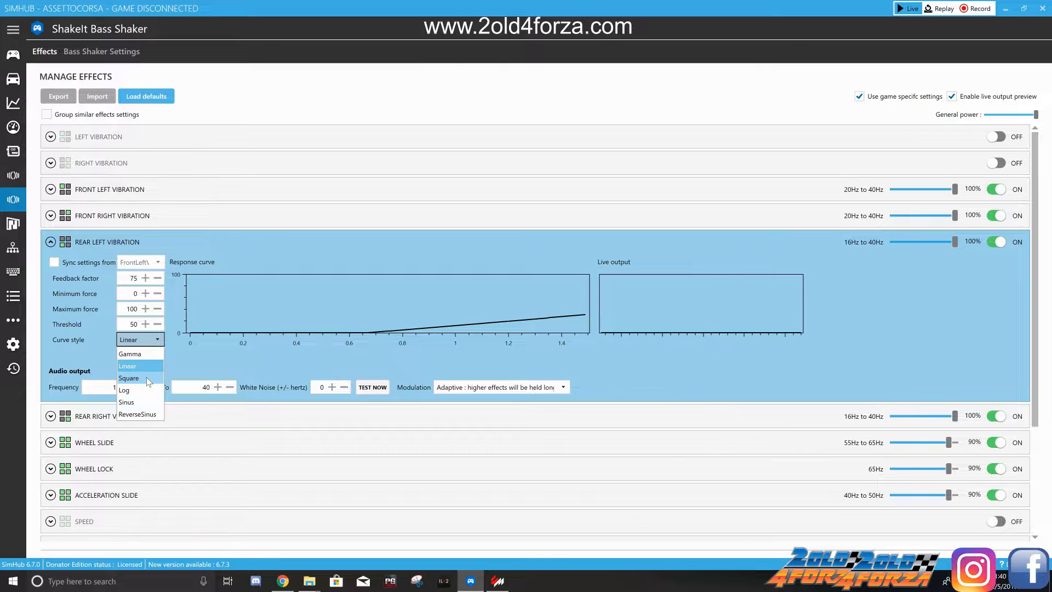
click(130, 378)
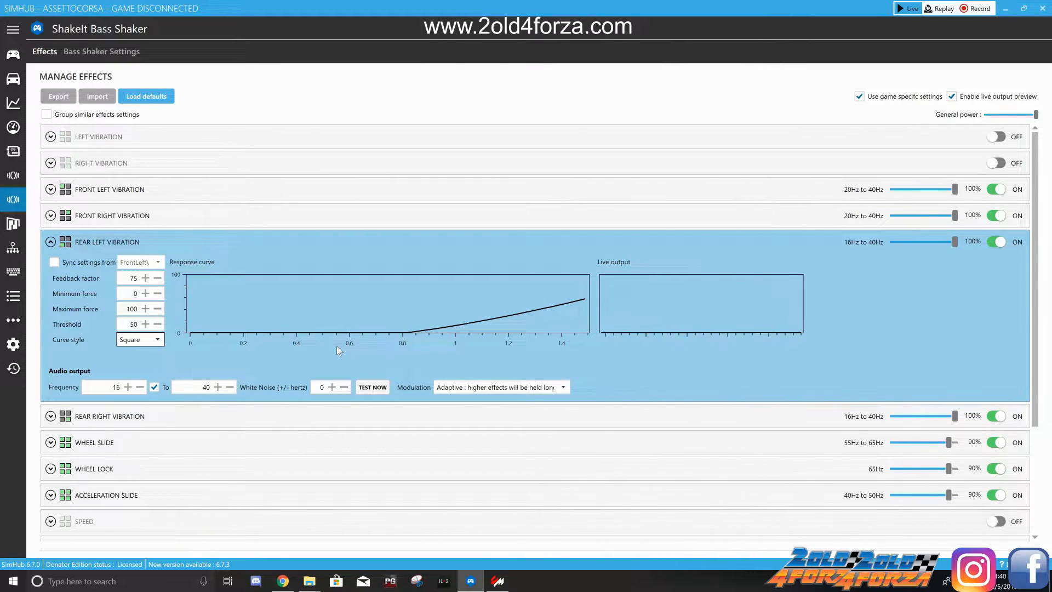
click(157, 340)
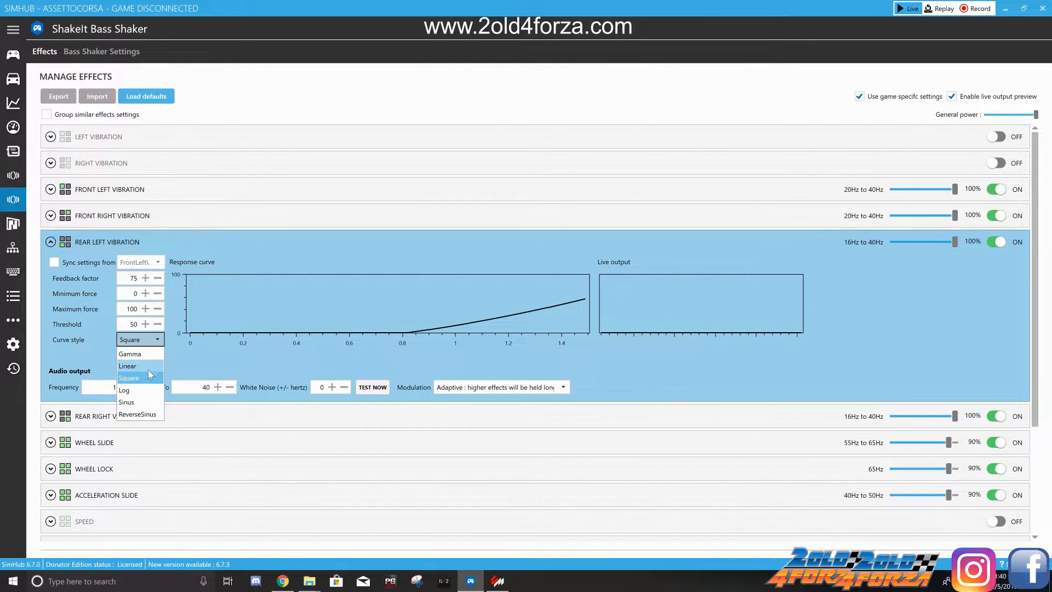
click(147, 390)
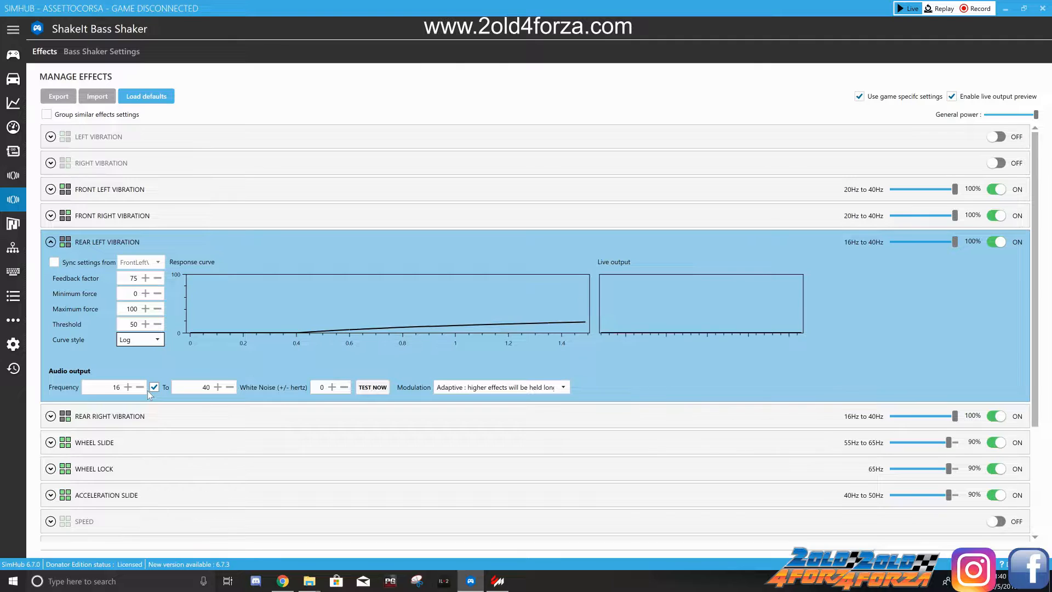
click(157, 341)
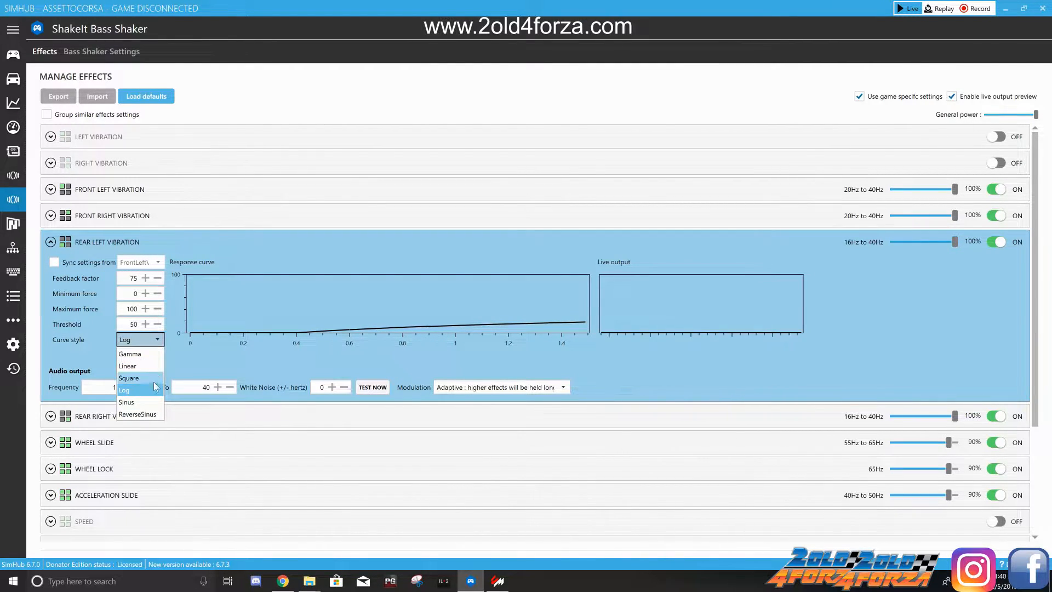
click(150, 403)
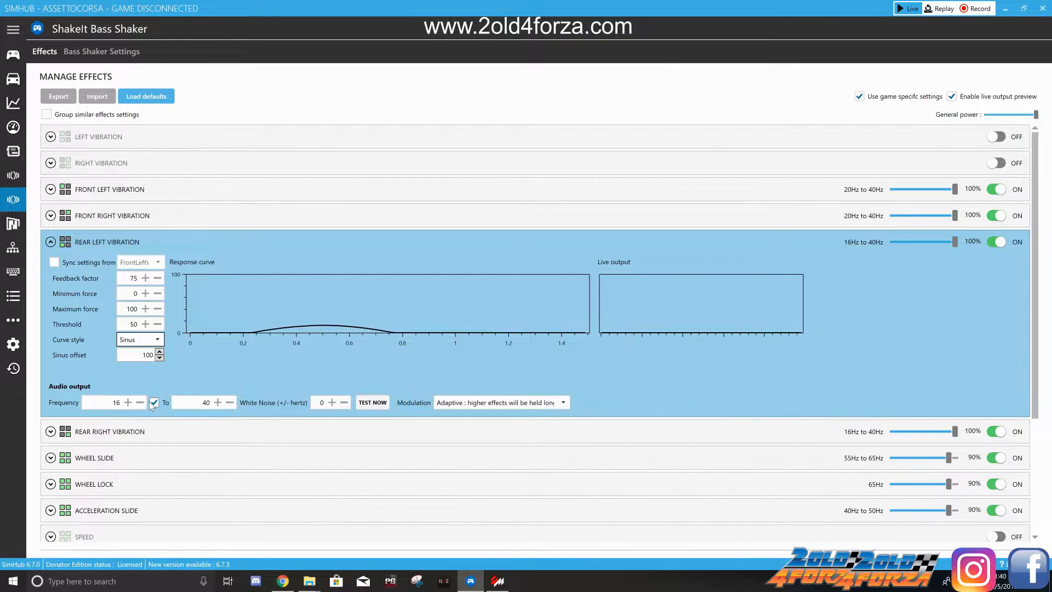
click(158, 340)
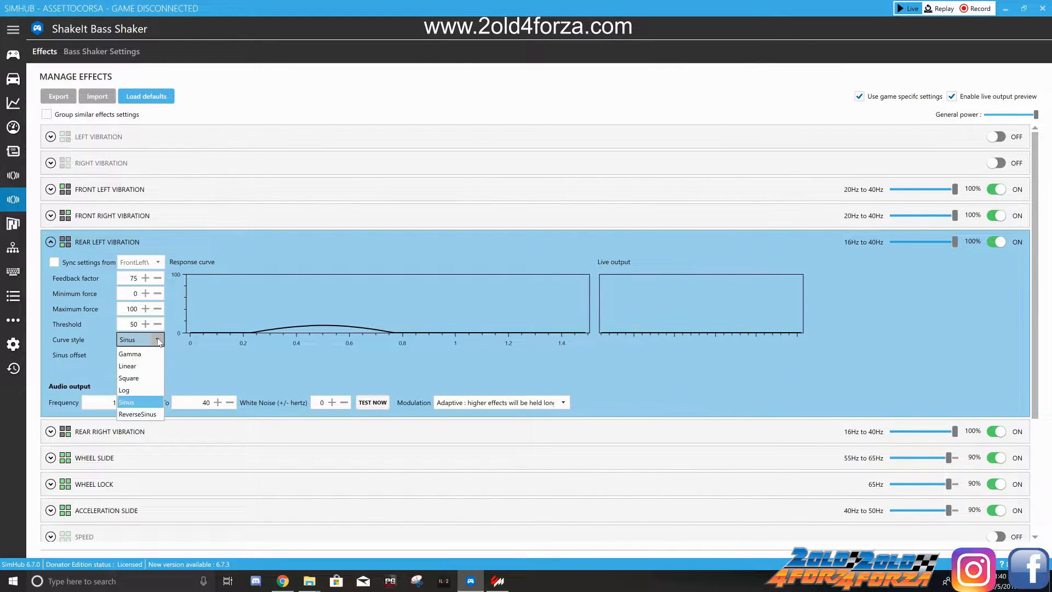
click(150, 355)
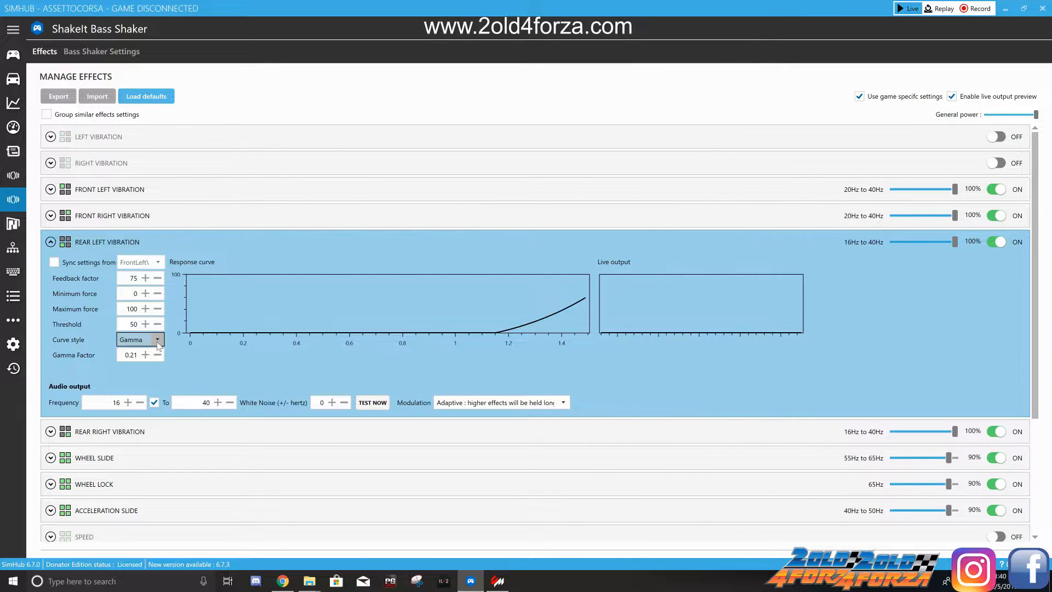
click(157, 340)
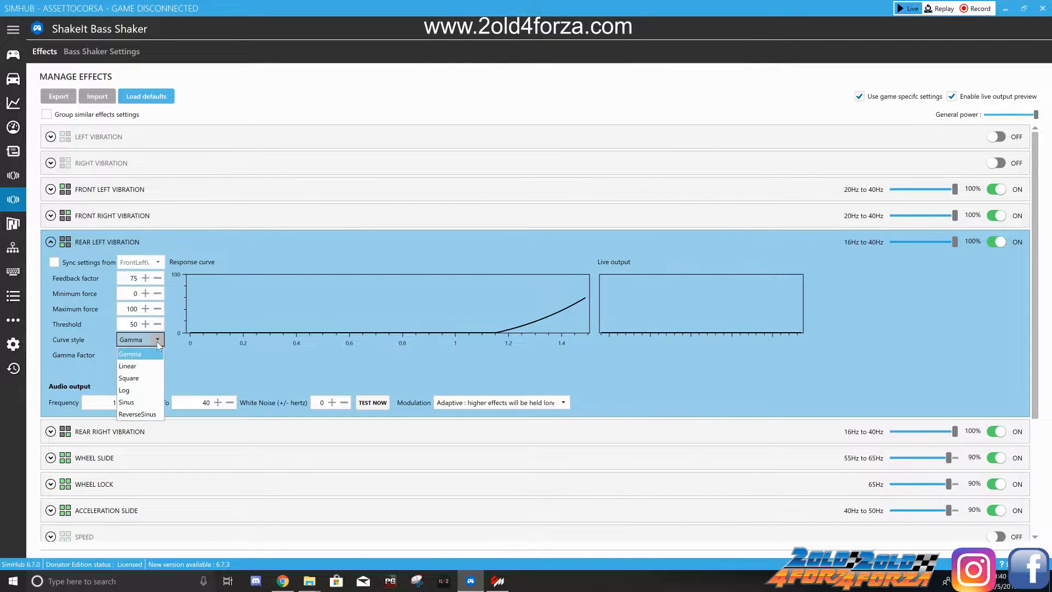
click(153, 363)
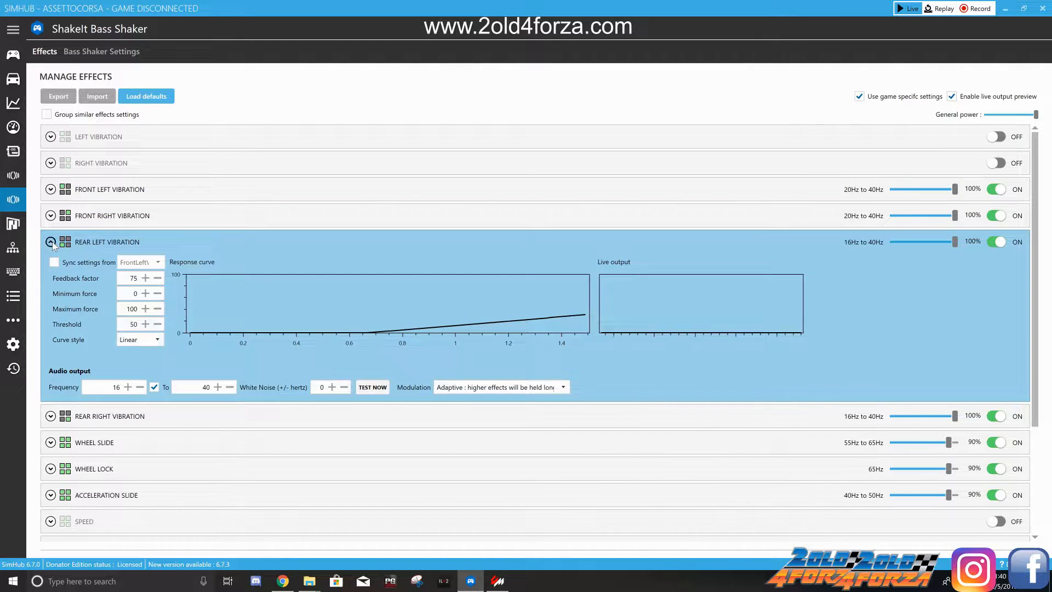
click(51, 243)
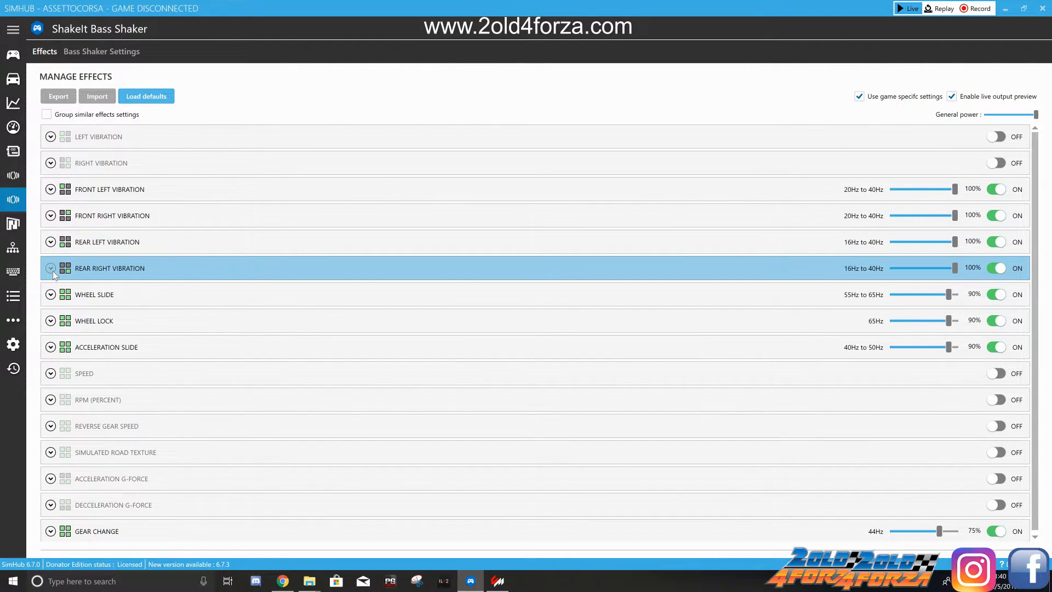
Review the force, threshold, curve and frequency settings of the Wheel Slide, Wheel Lock and Acceleration Slide effects
click(51, 294)
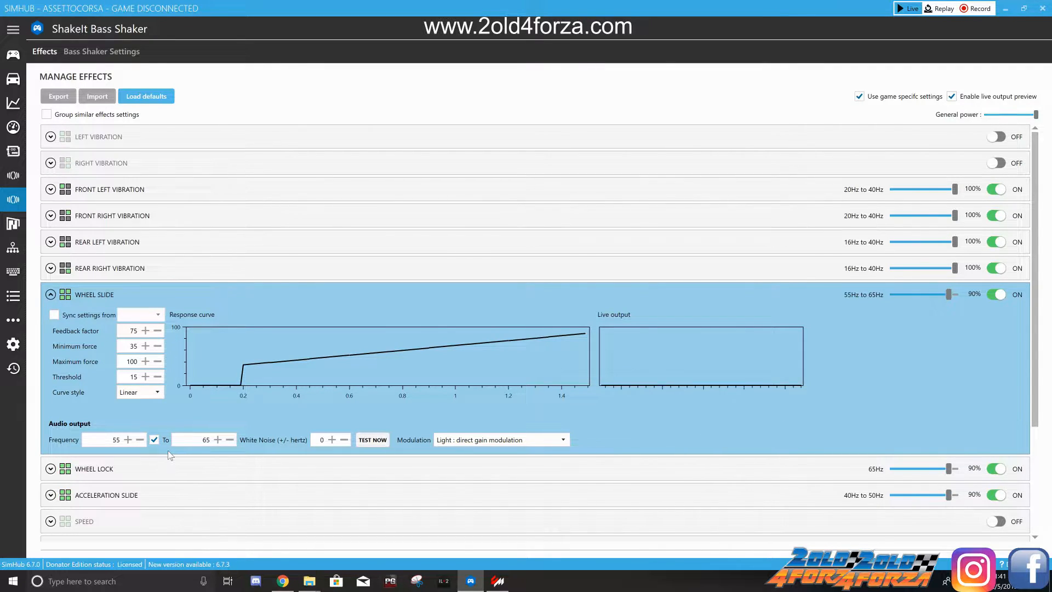
click(51, 295)
click(51, 321)
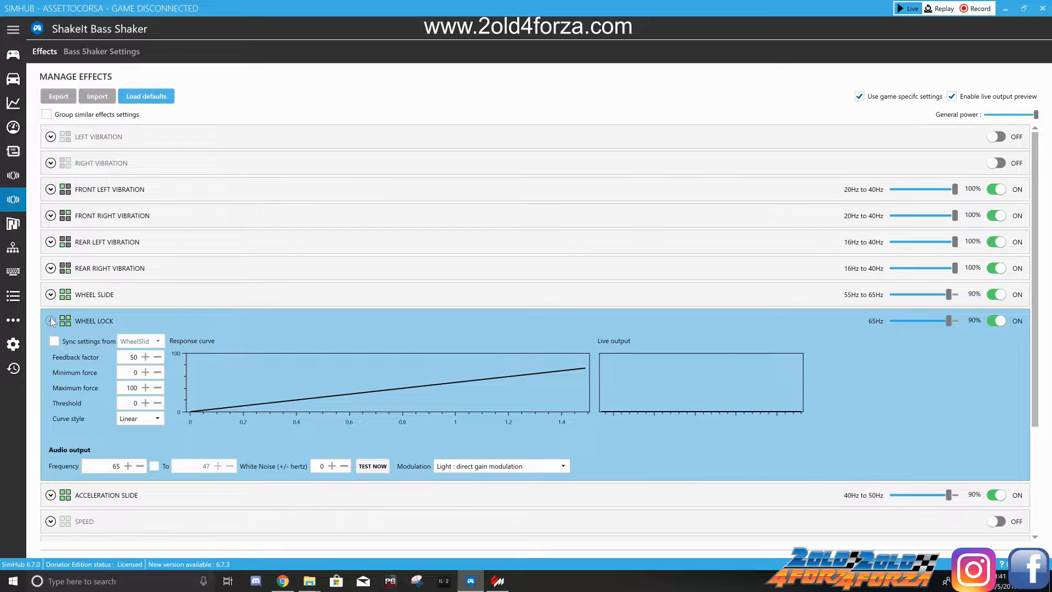
click(51, 321)
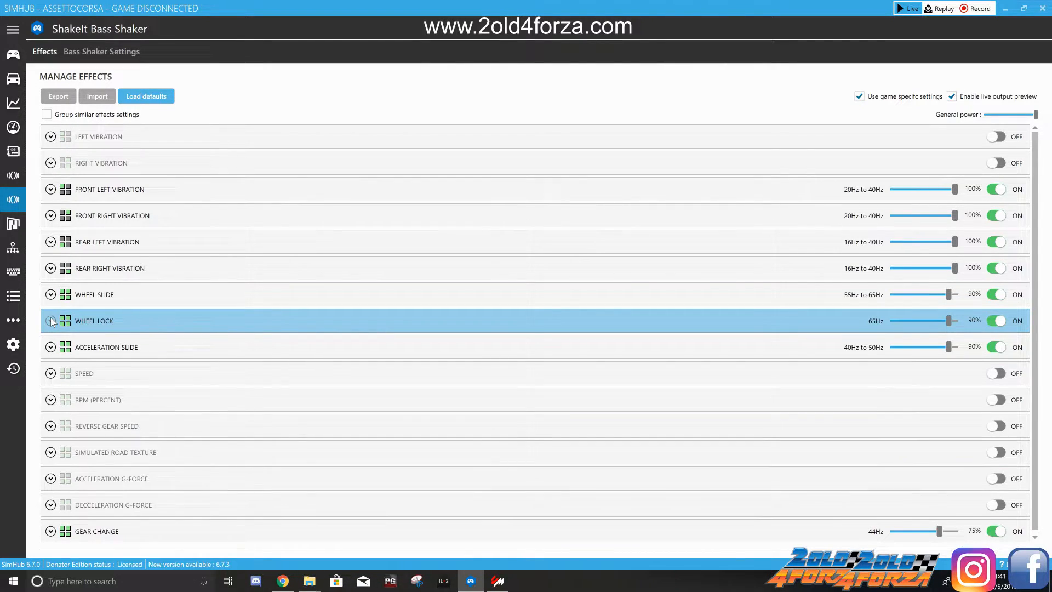
click(51, 347)
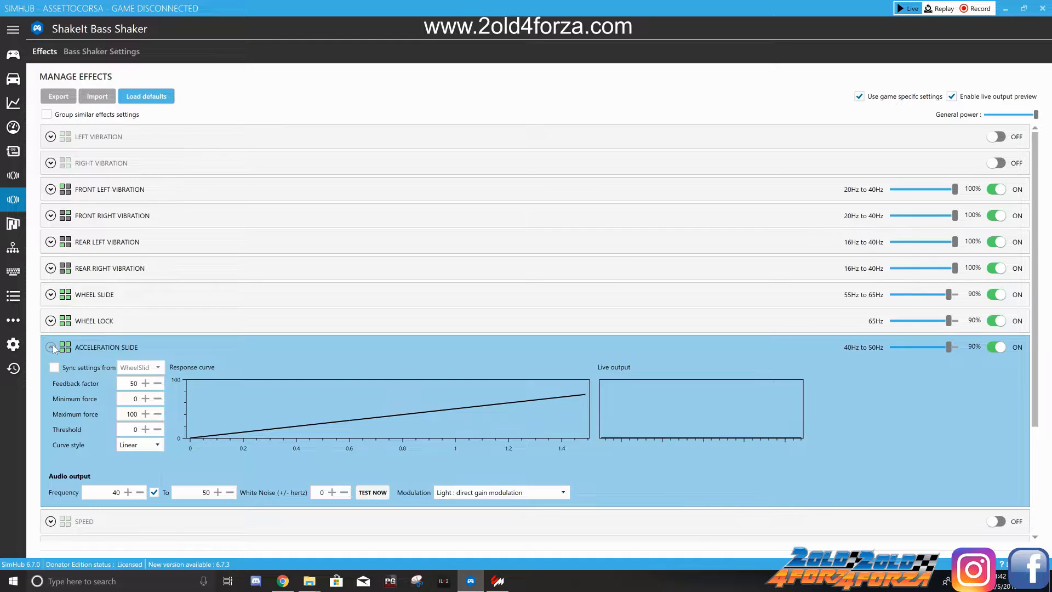
click(52, 345)
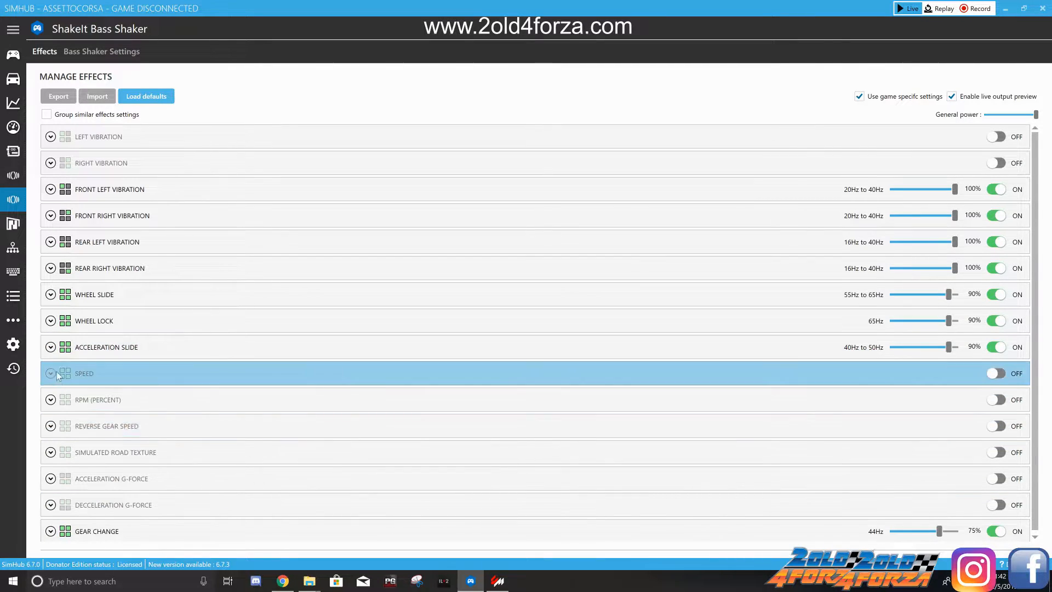
click(50, 348)
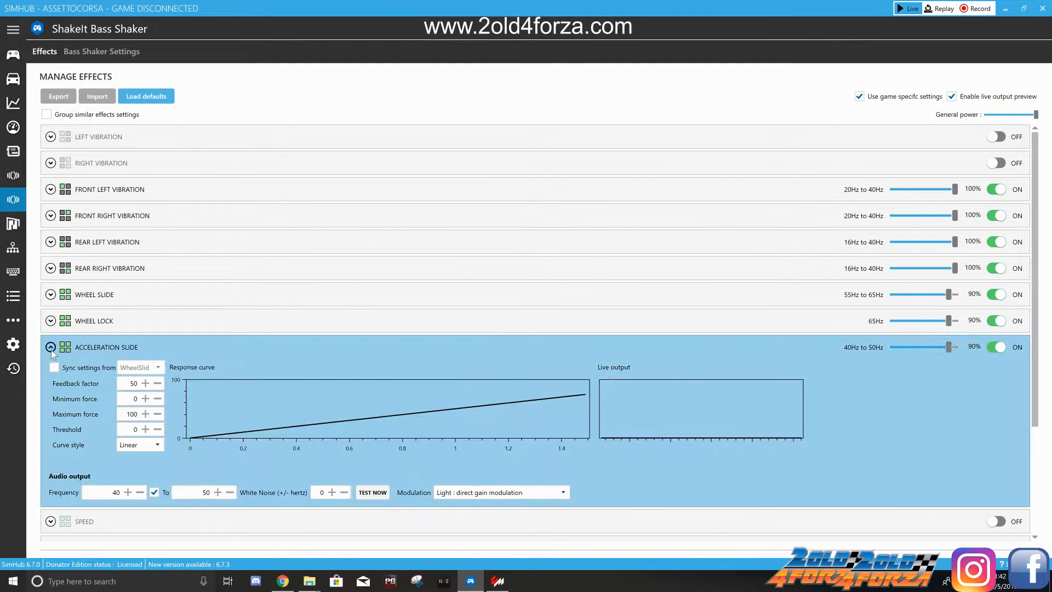
click(51, 347)
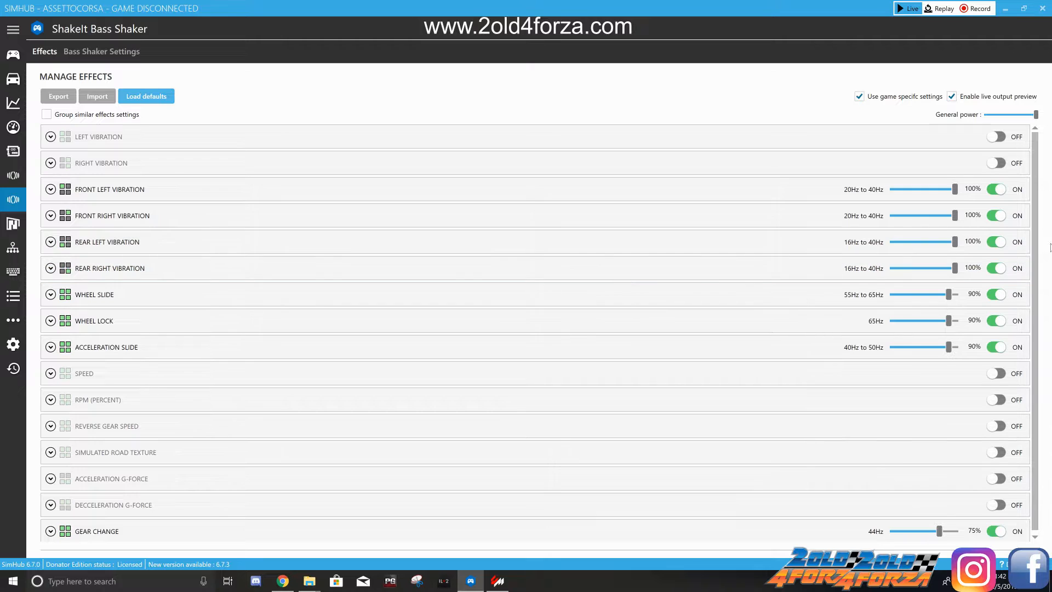
Review the duration and audio output settings of the Gear Change effect
scroll(1035, 307, down, 1)
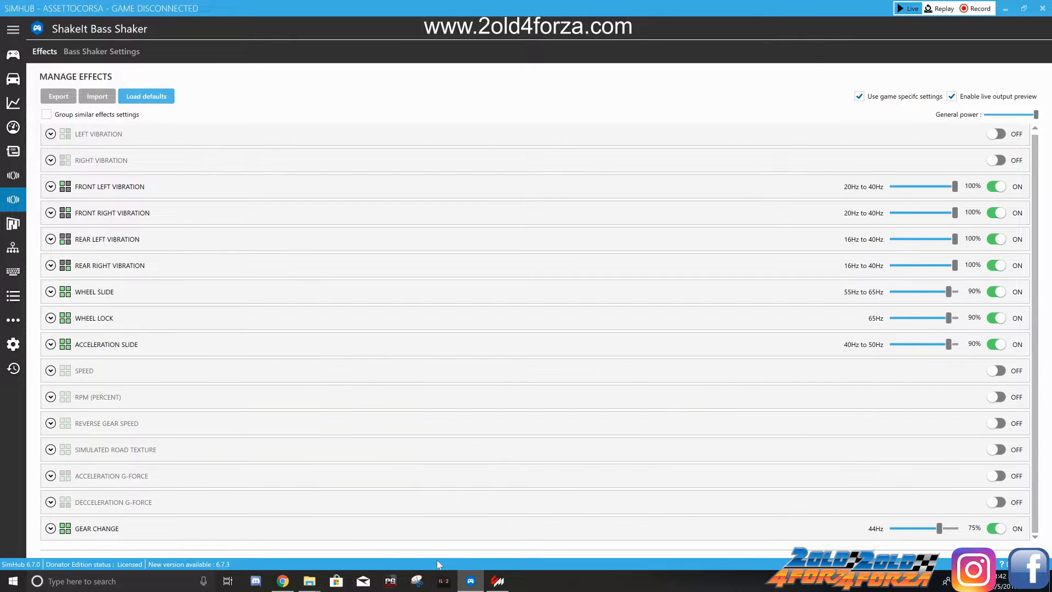
click(50, 528)
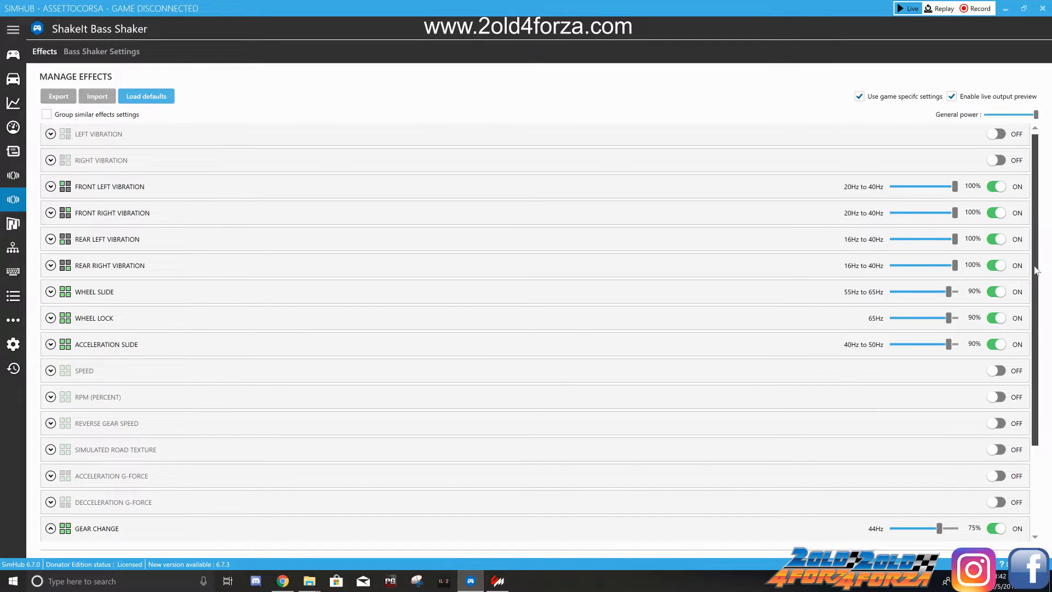
drag(1036, 271, 1037, 356)
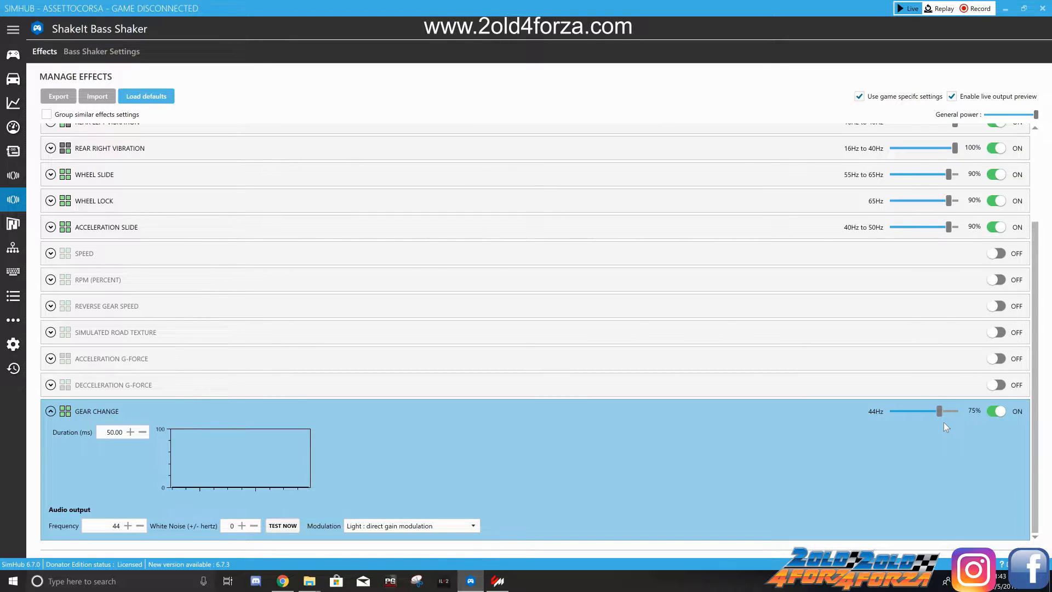
click(50, 411)
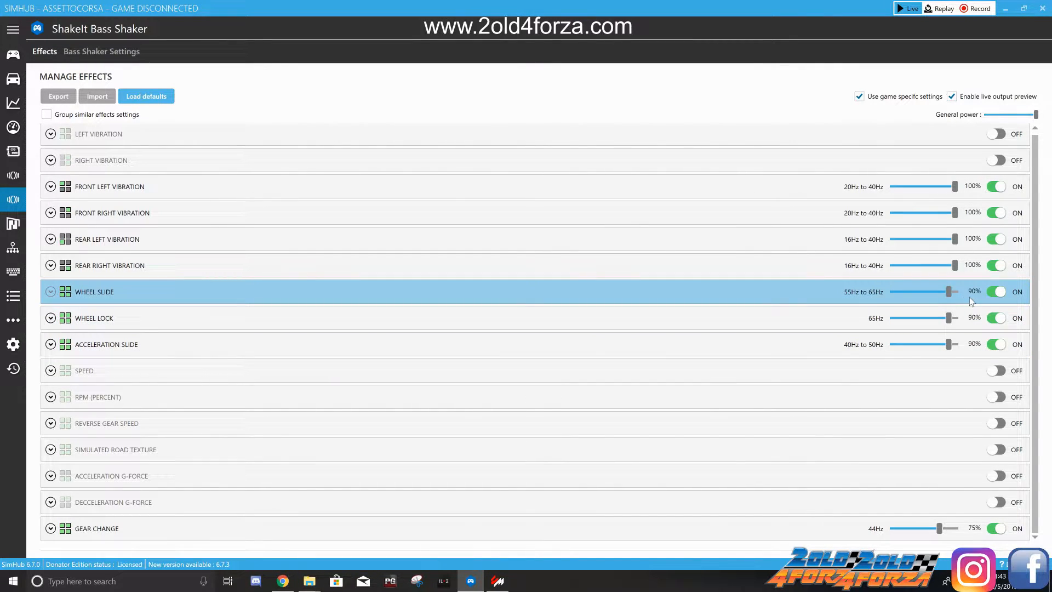
Turn off the Wheel Slide, Wheel Lock, Acceleration Slide and Gear Change effects
click(992, 293)
click(994, 319)
click(995, 345)
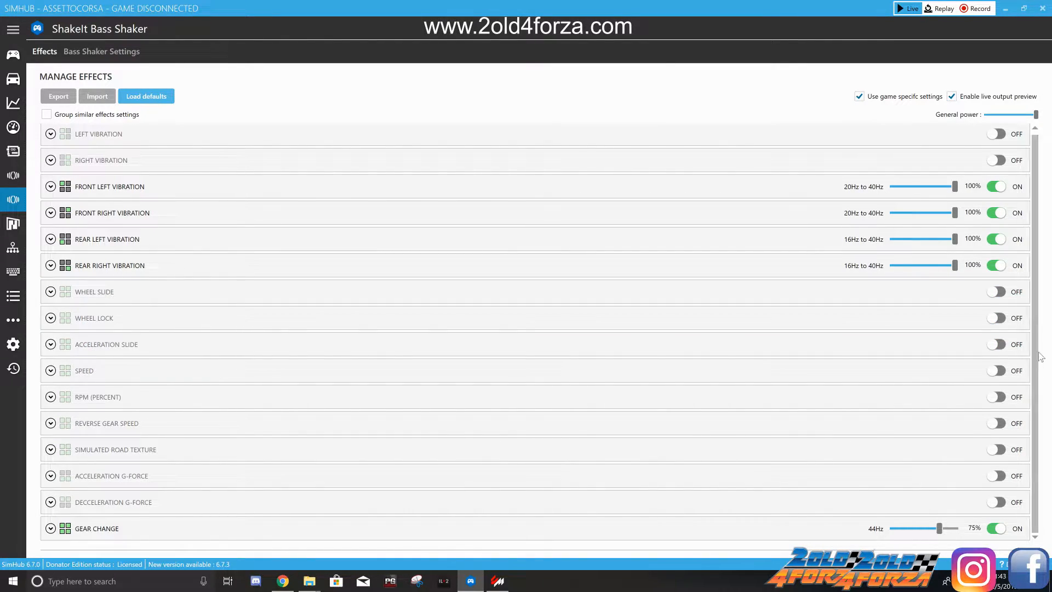
click(995, 529)
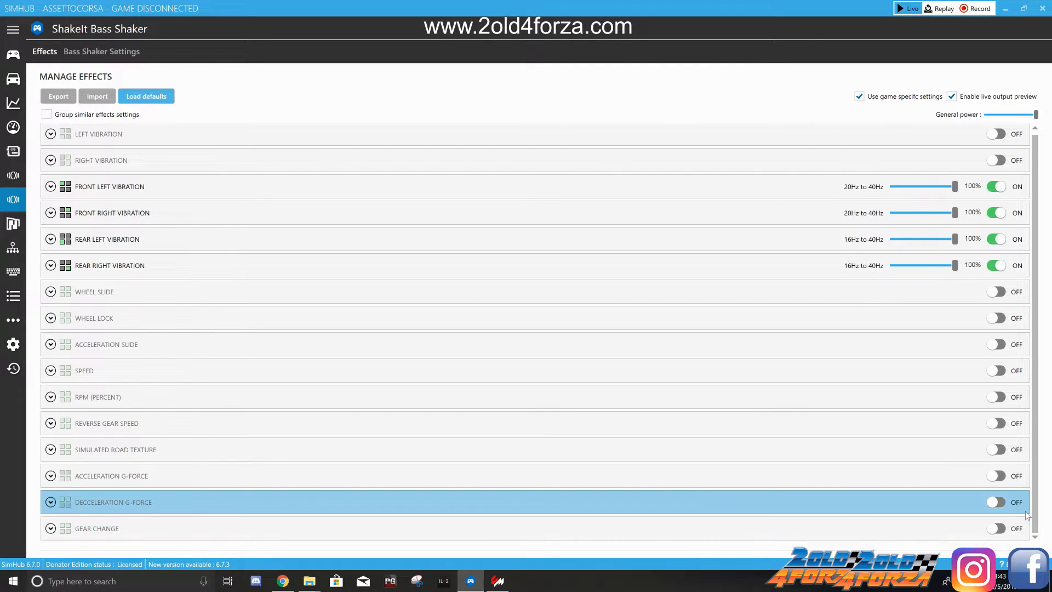
Expand the Rear Left Vibration settings and restore the SimHub window to its smaller size
scroll(1034, 493, up, 1)
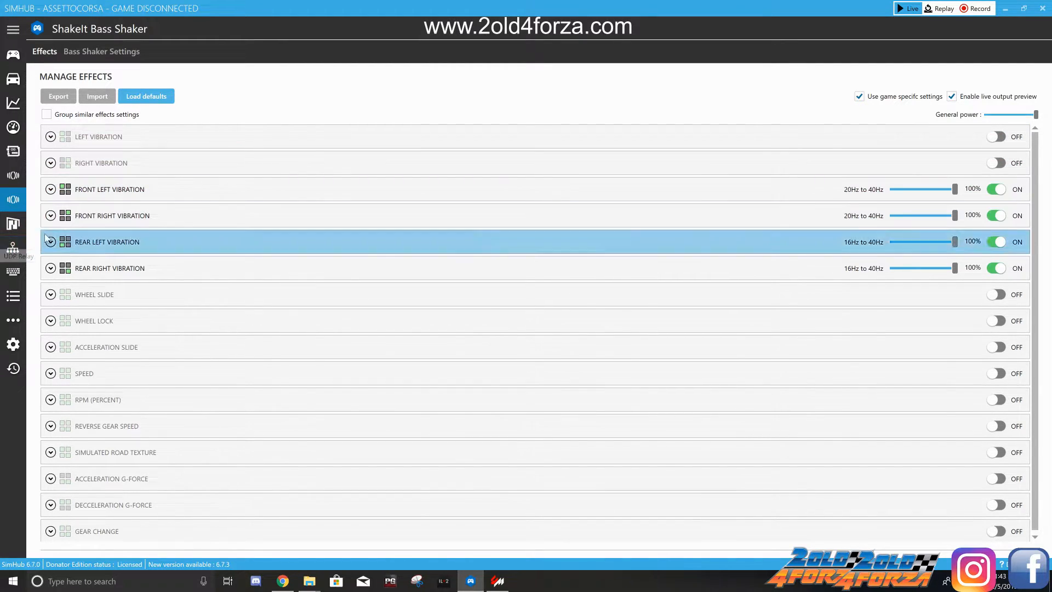
click(51, 242)
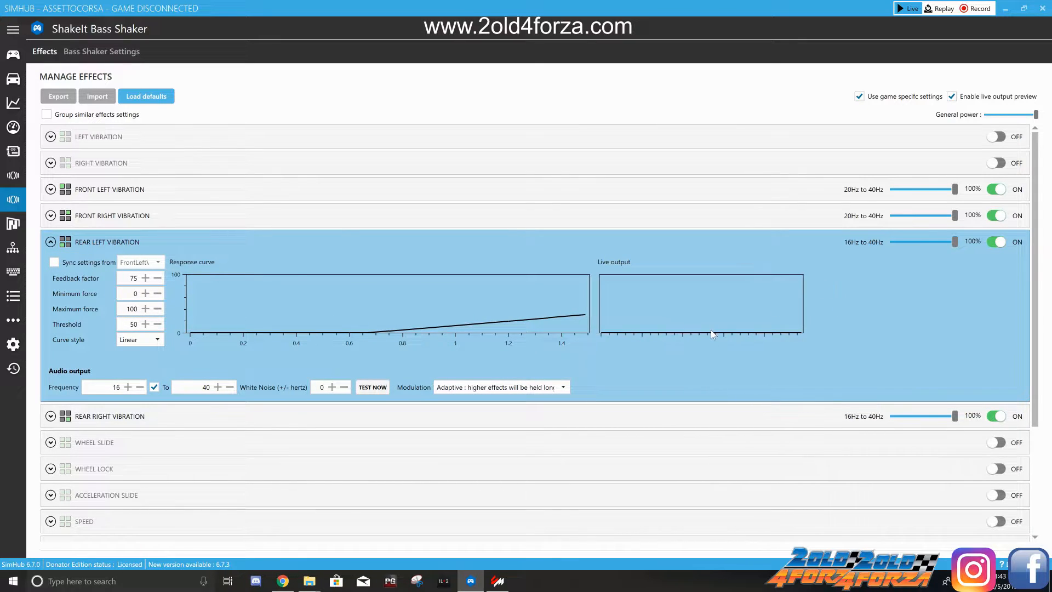
click(1023, 8)
Switch to the Assetto Corsa launcher, start the Road Atlanta 2017 hotlap with the BMW Z4 GT3, and place the game window beside SimHub
mouse_move(508, 84)
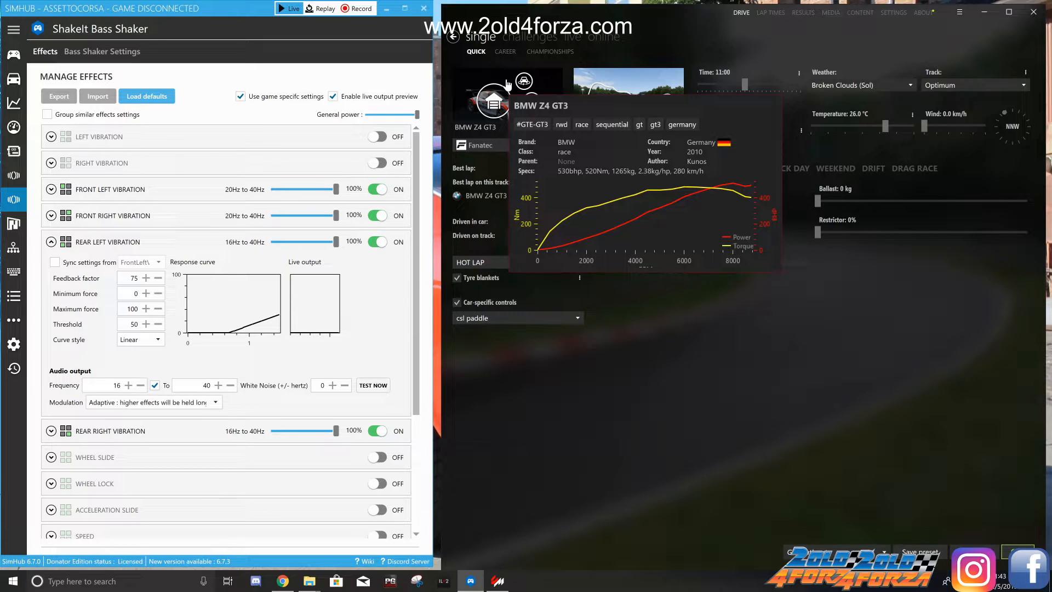
click(507, 83)
click(847, 96)
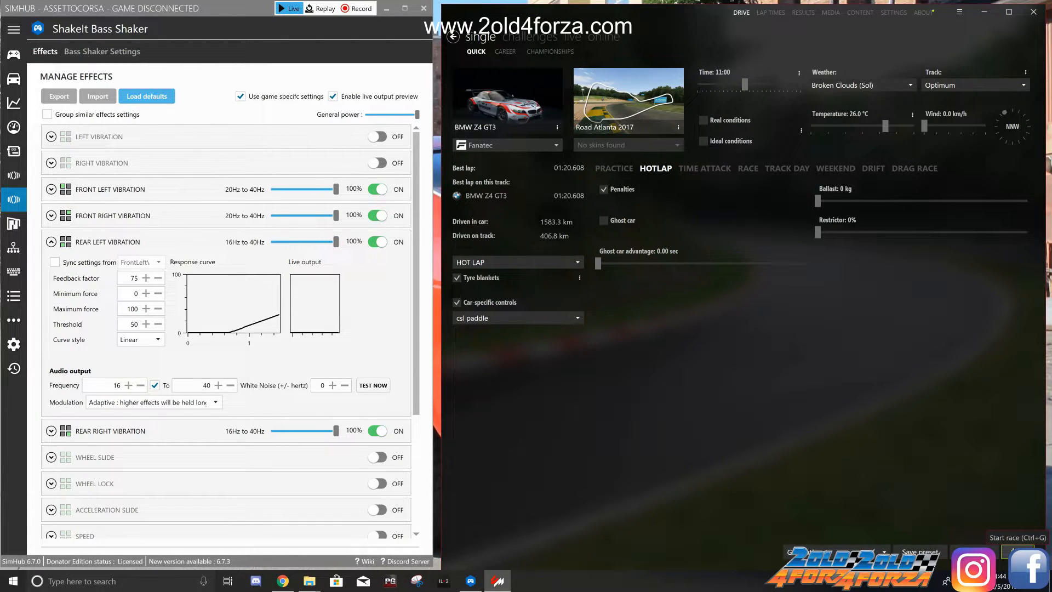
click(1017, 551)
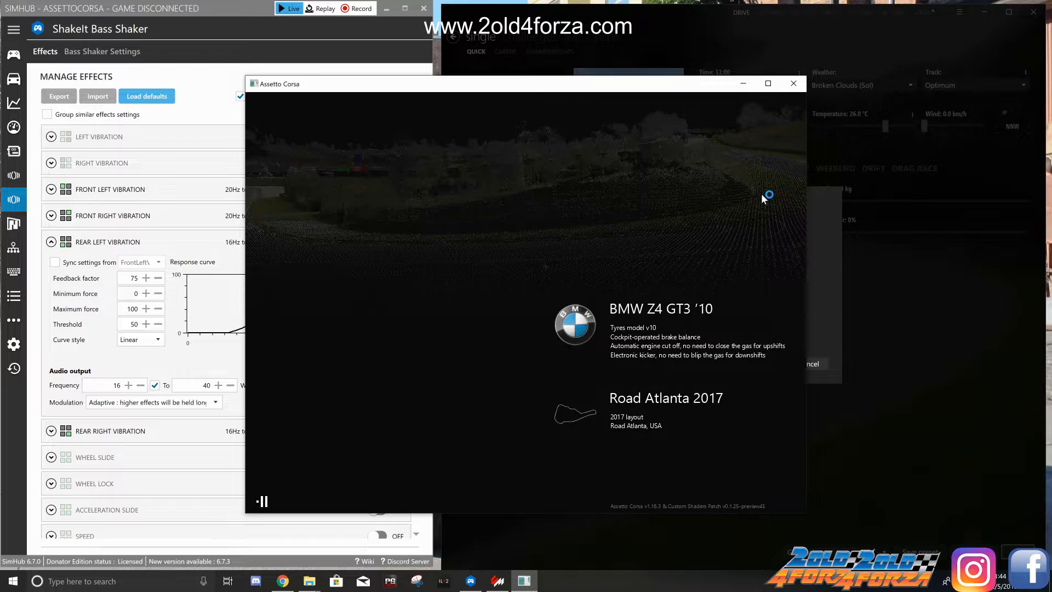
drag(710, 88, 904, 32)
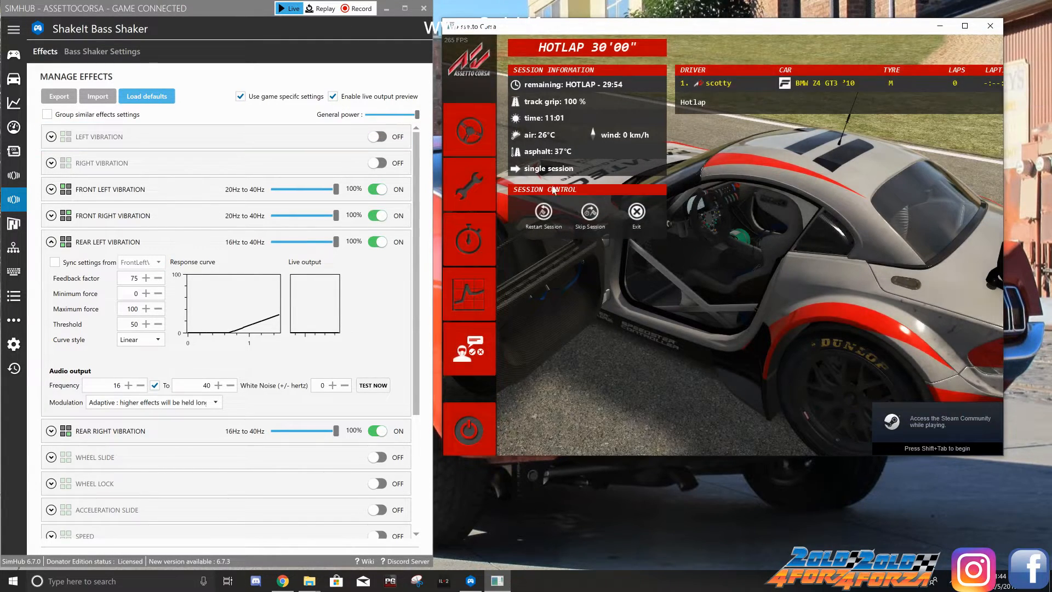
Load the car setup 0 saved for road_atlanta2017 and start driving the session
click(470, 185)
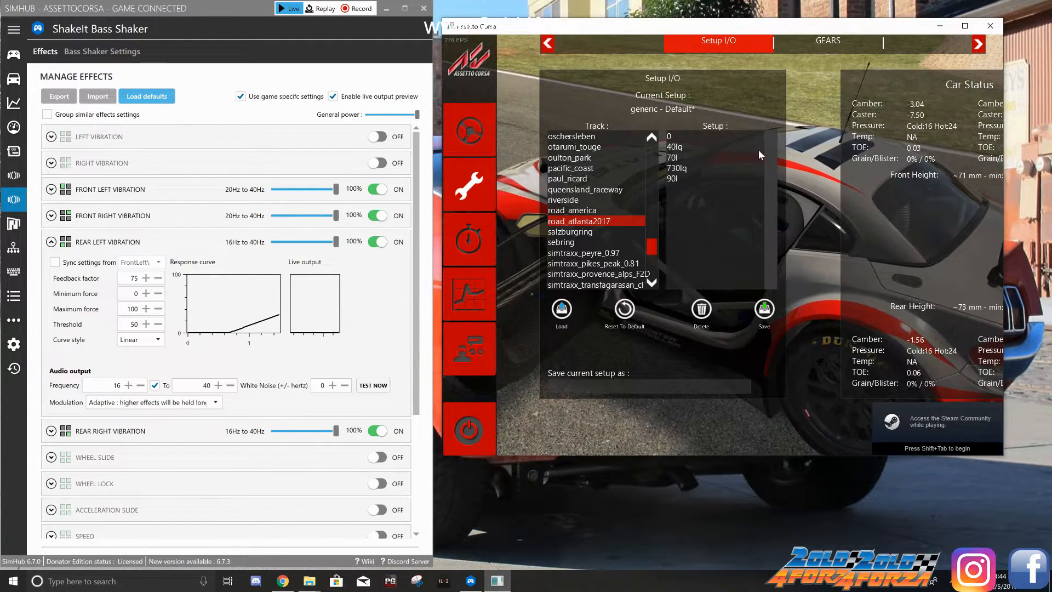
click(737, 134)
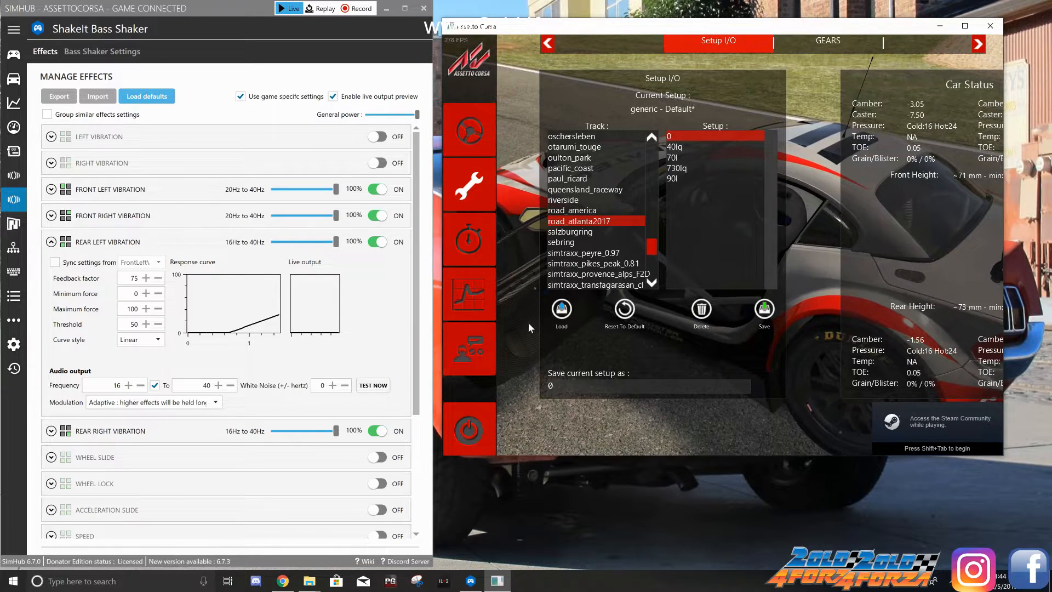
click(562, 309)
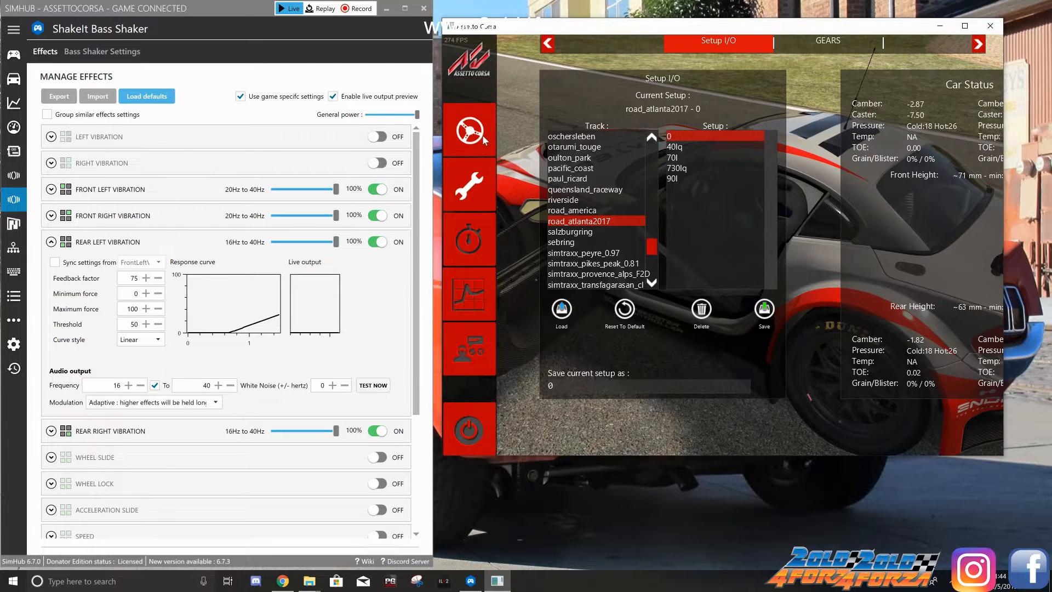
click(483, 136)
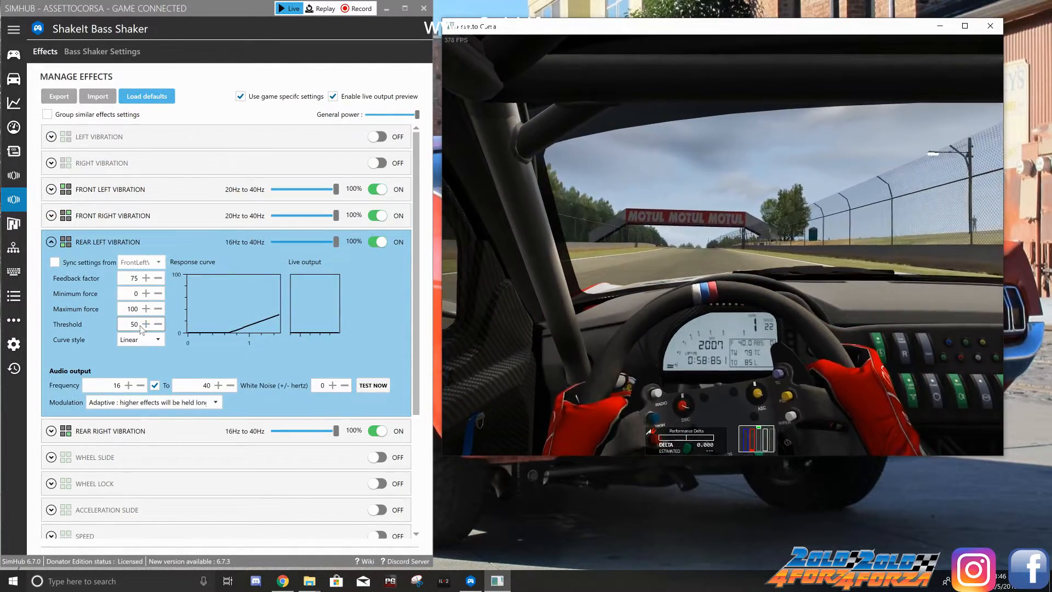
Set the Rear Left Vibration threshold to 75
click(132, 325)
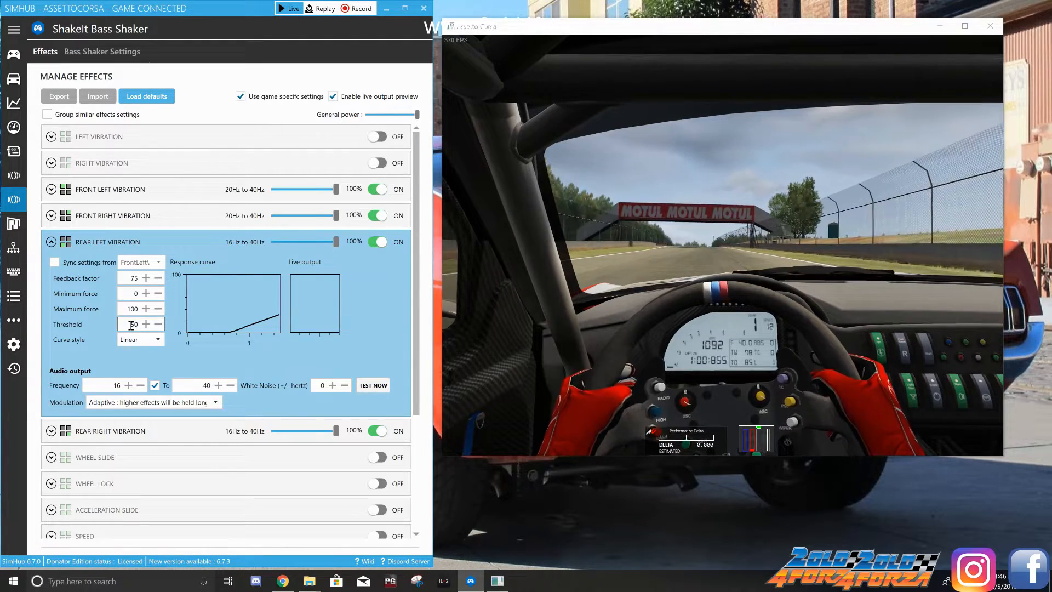
text(575)
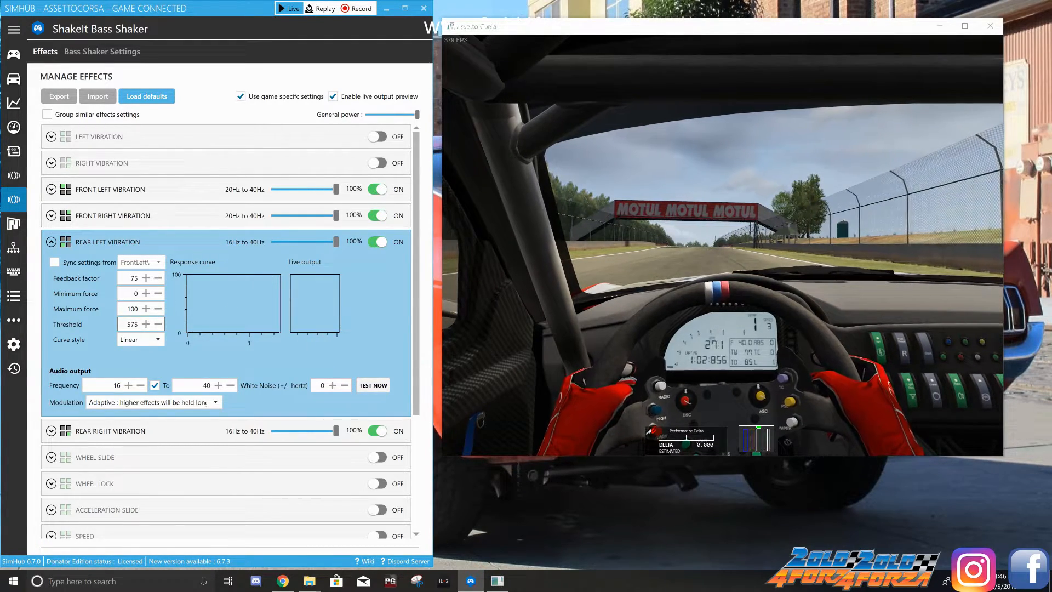
key(BackSpace)
key(BackSpace)
text(75)
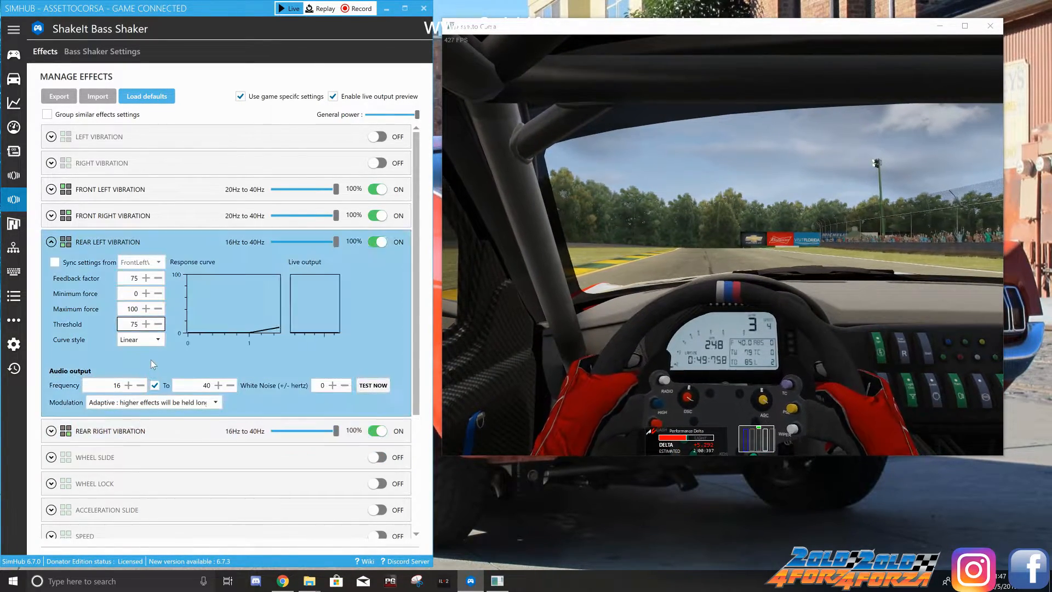
Set the Rear Left Vibration threshold back to 50
key(BackSpace)
key(BackSpace)
text(50)
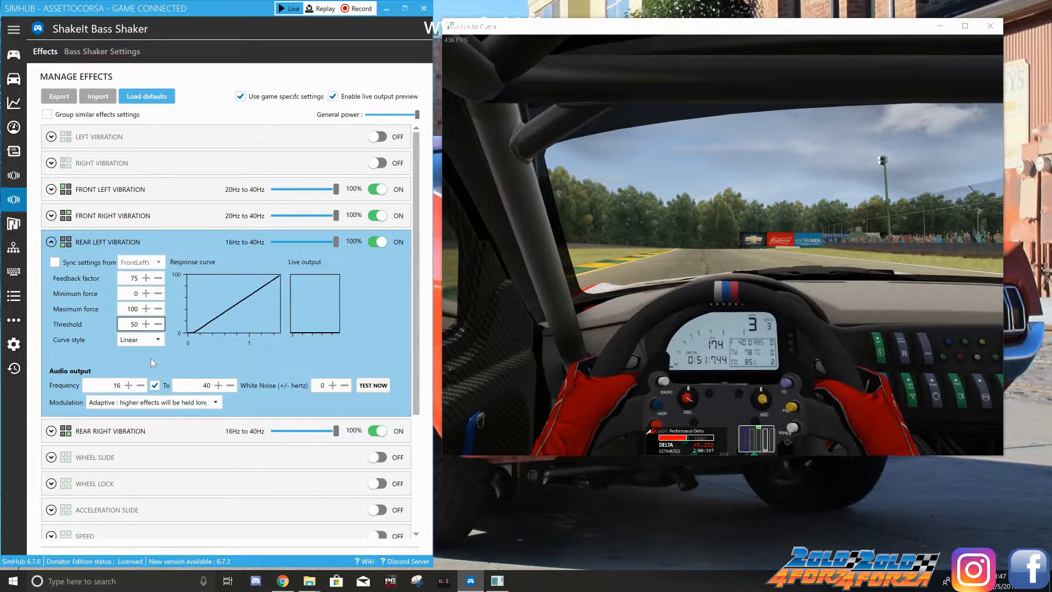
Turn off the Front Left, Front Right, Rear Left and Rear Right Vibration effects
click(376, 191)
click(377, 215)
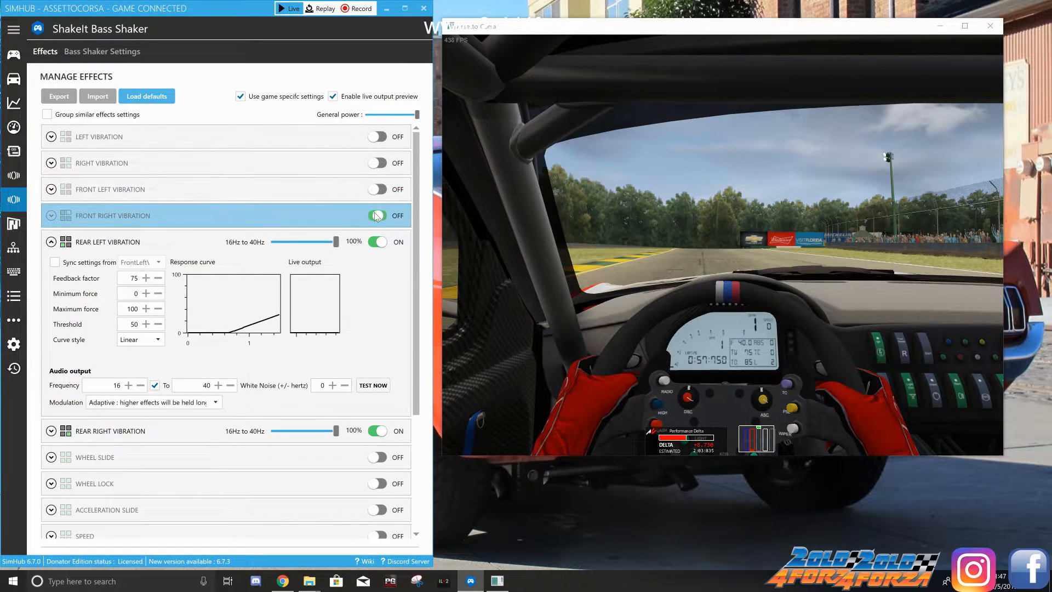
click(376, 242)
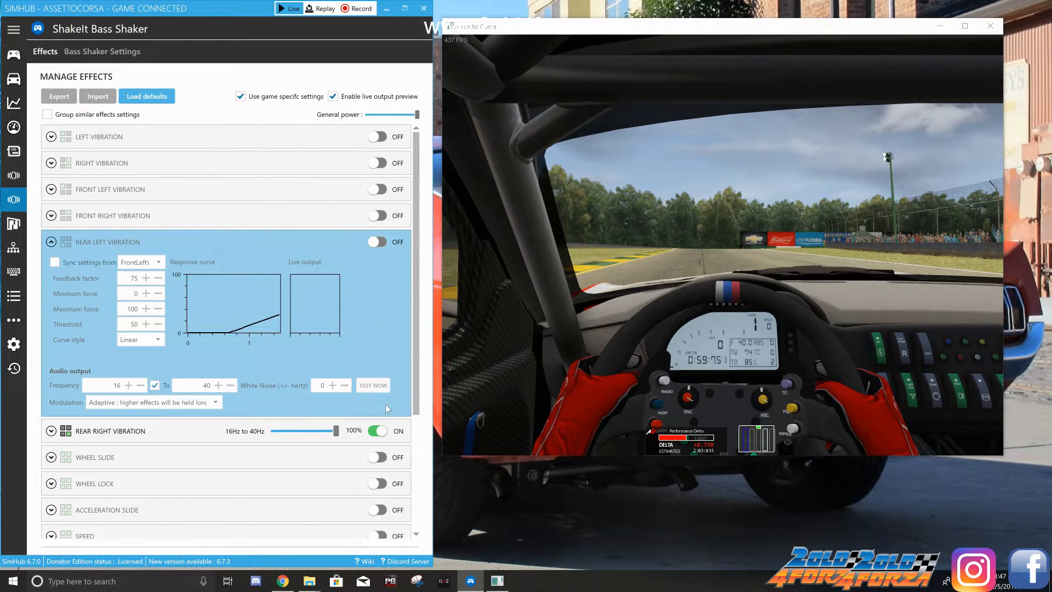
click(376, 431)
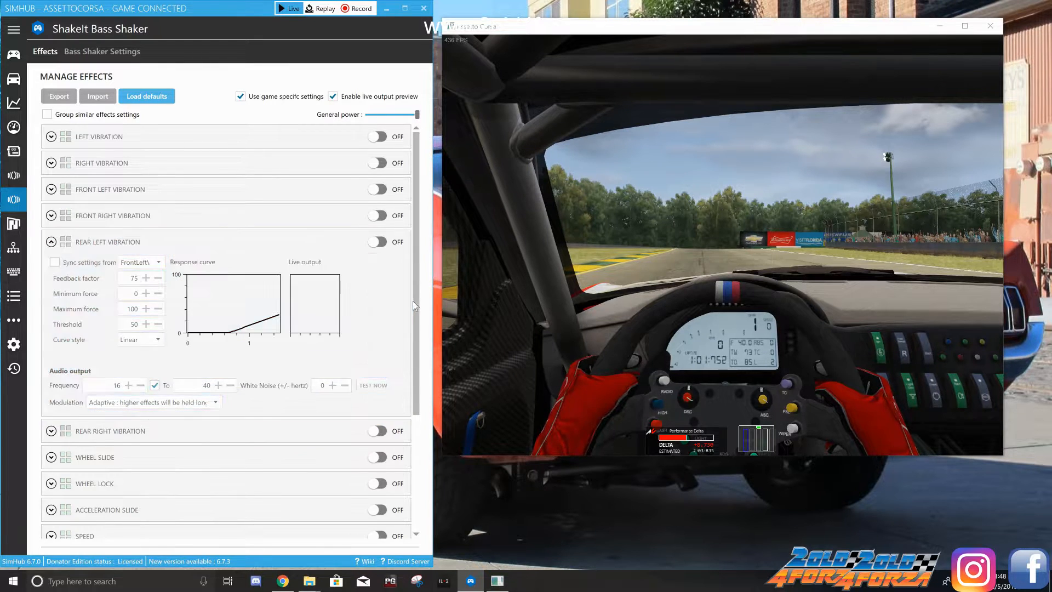
Turn on the Wheel Slide, Acceleration Slide and Wheel Lock effects
scroll(413, 302, down, 5)
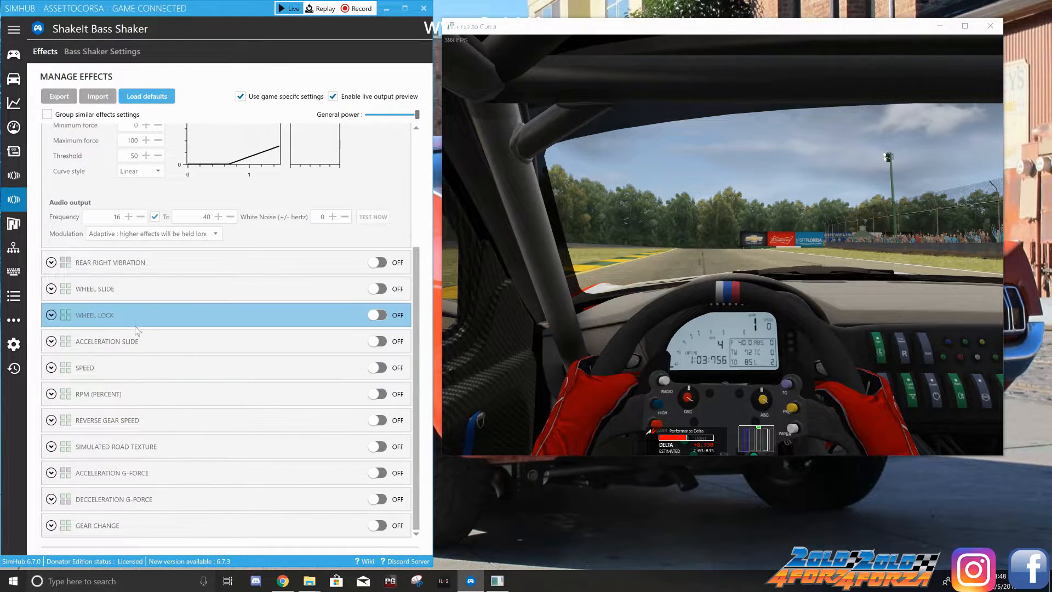
click(381, 288)
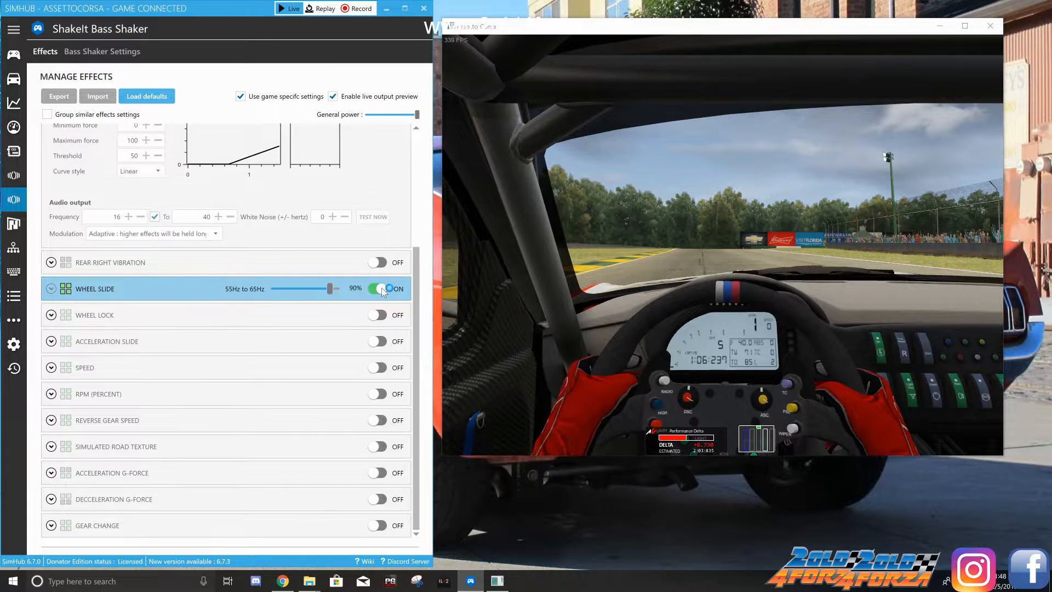
click(383, 341)
click(383, 315)
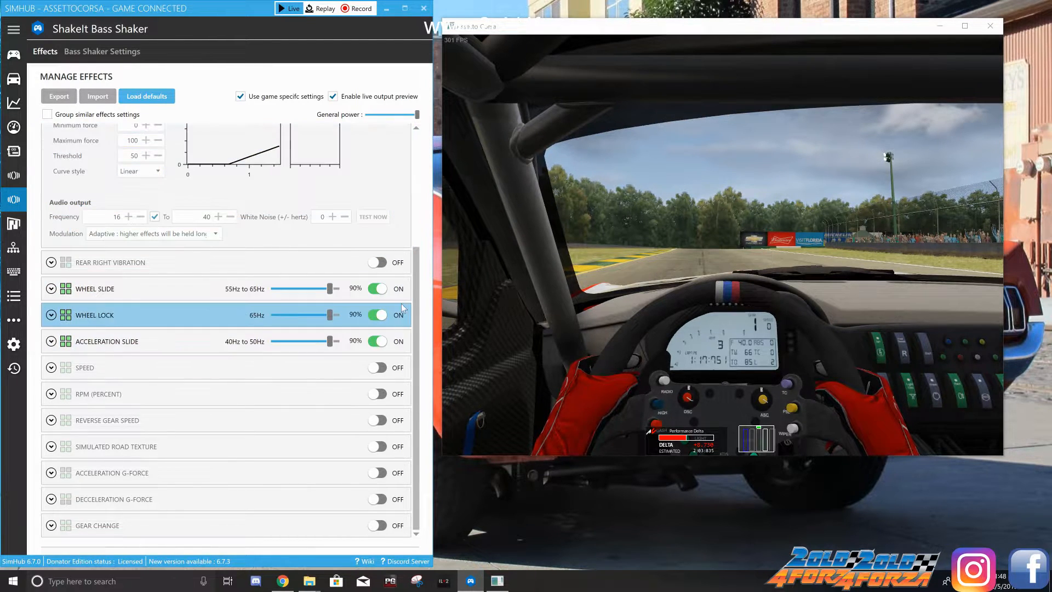
Collapse the Rear Left Vibration settings and expand the Wheel Slide and Acceleration Slide settings to view both live outputs together
scroll(416, 315, up, 2)
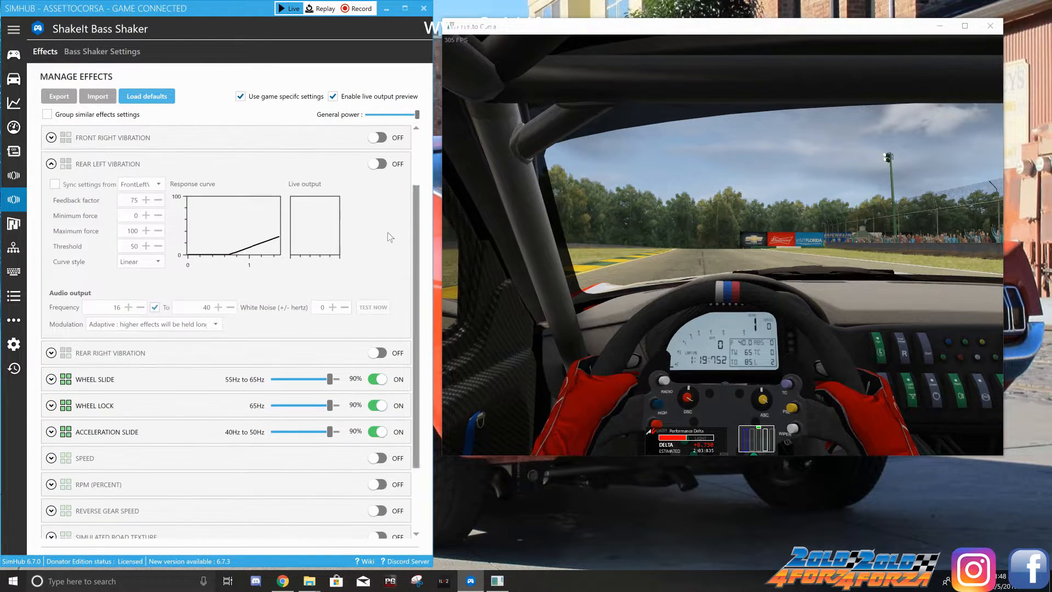
click(52, 161)
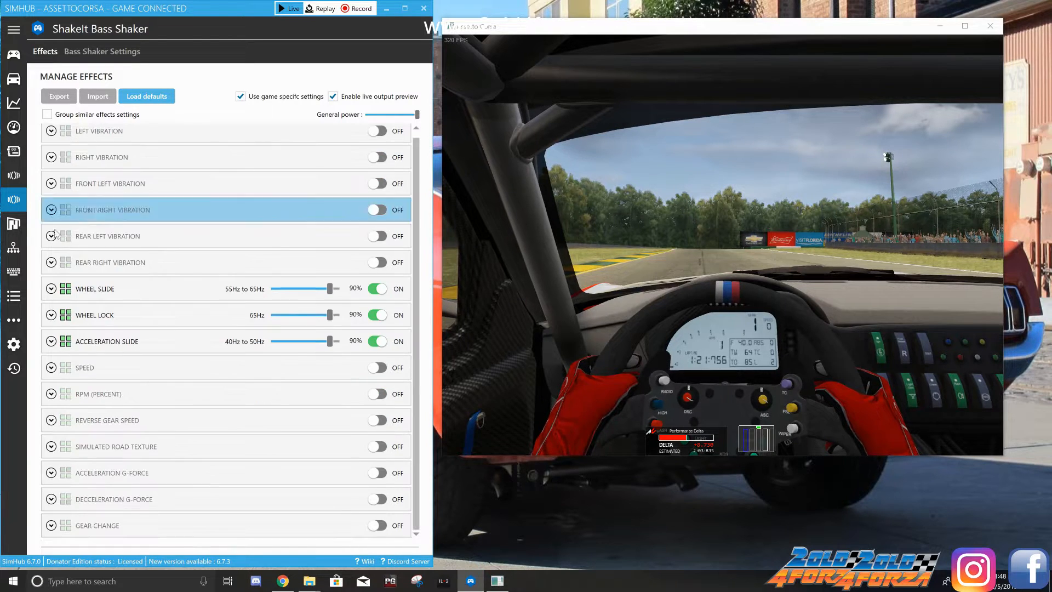
click(51, 289)
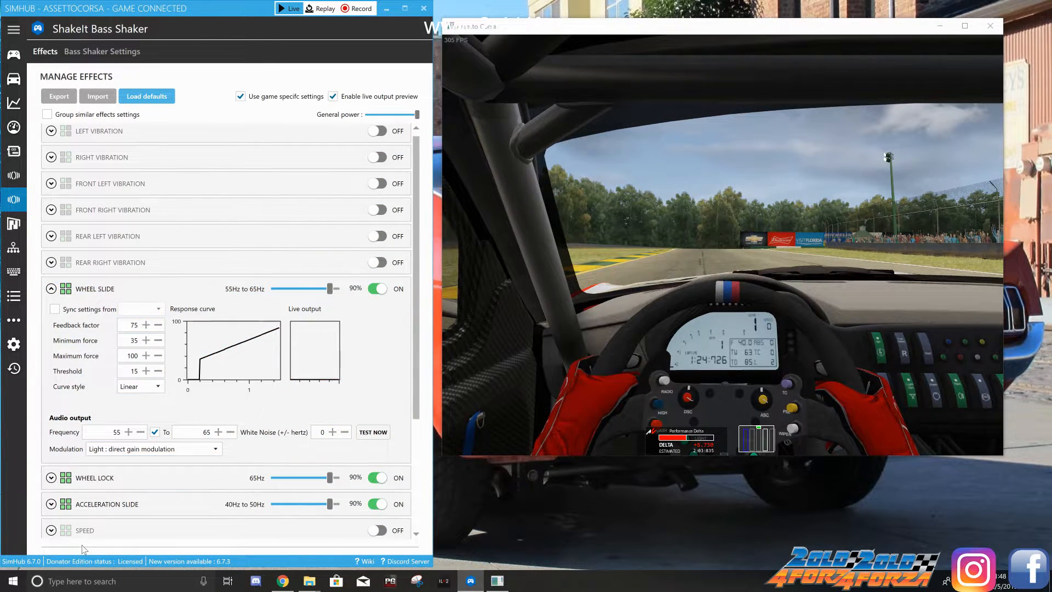
click(51, 505)
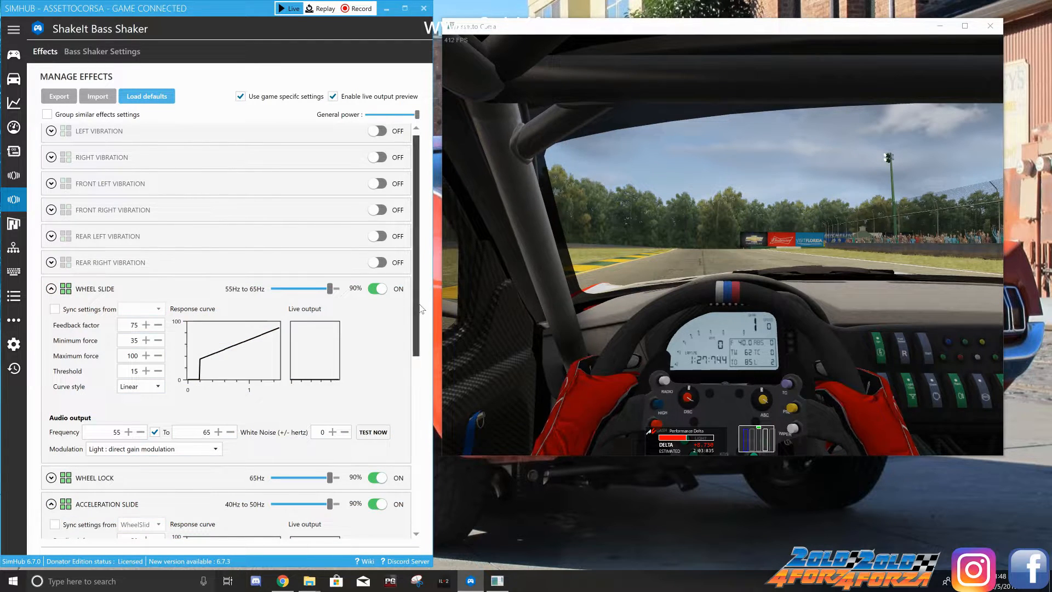
scroll(417, 326, down, 1)
drag(418, 326, 423, 358)
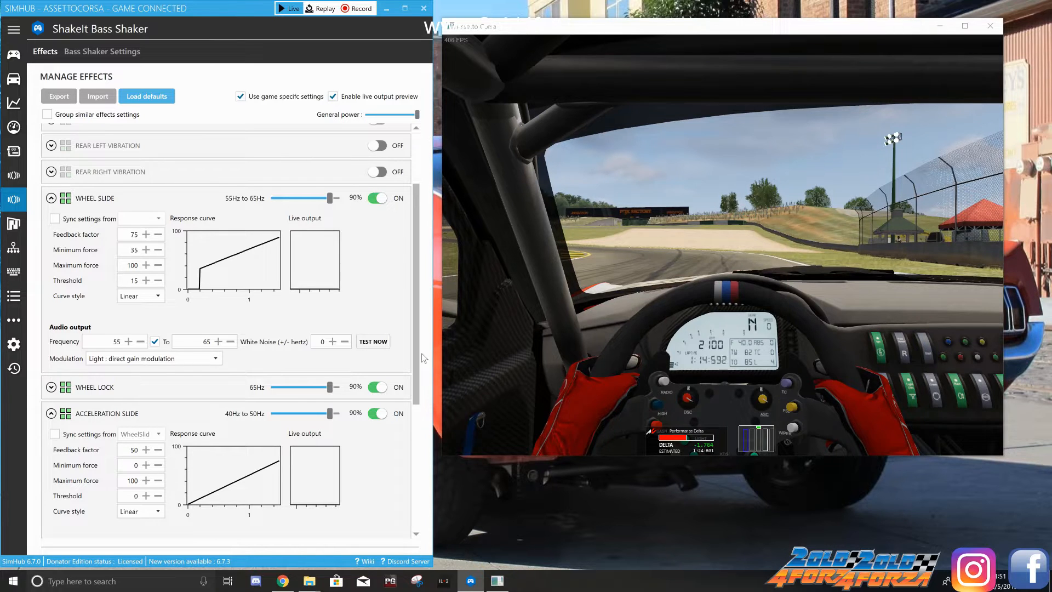
Turn on the Gear Change effect and the Front Left, Front Right, Rear Left and Rear Right Vibration effects, leaving Right Vibration off
drag(423, 358, 438, 487)
click(383, 525)
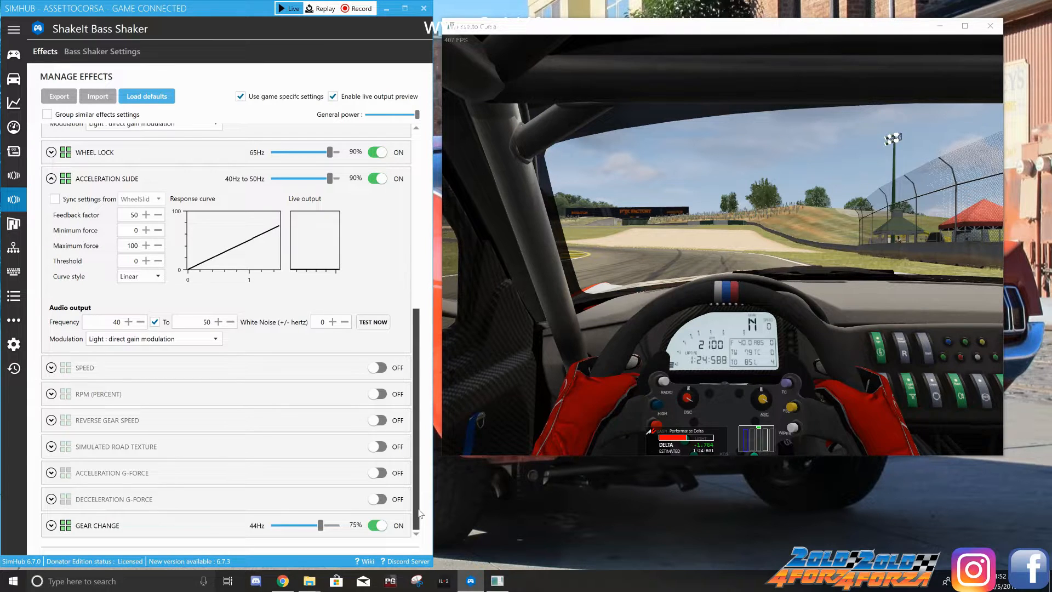
drag(419, 512, 440, 272)
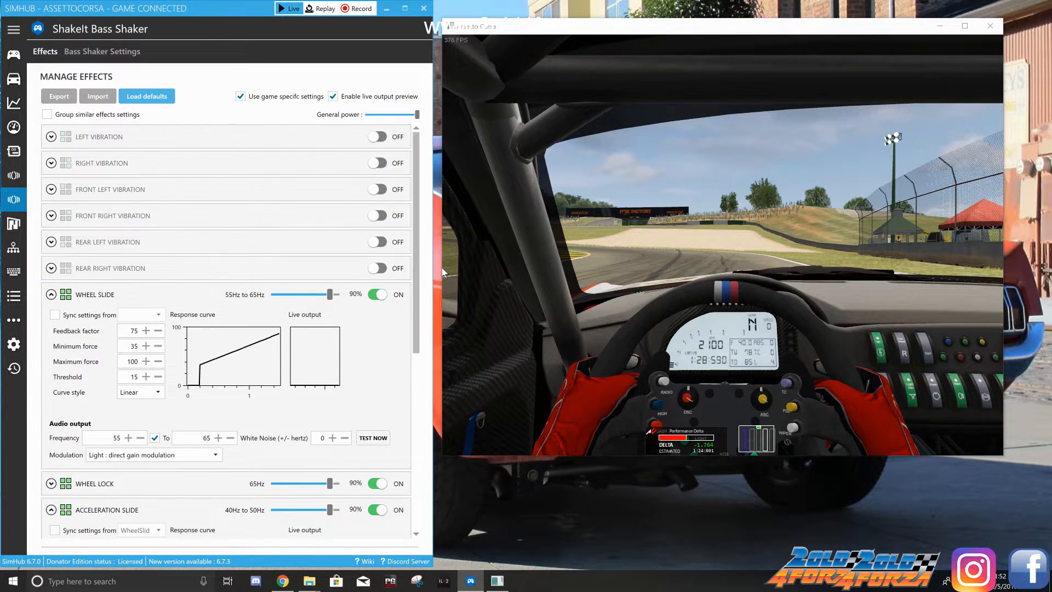
click(383, 164)
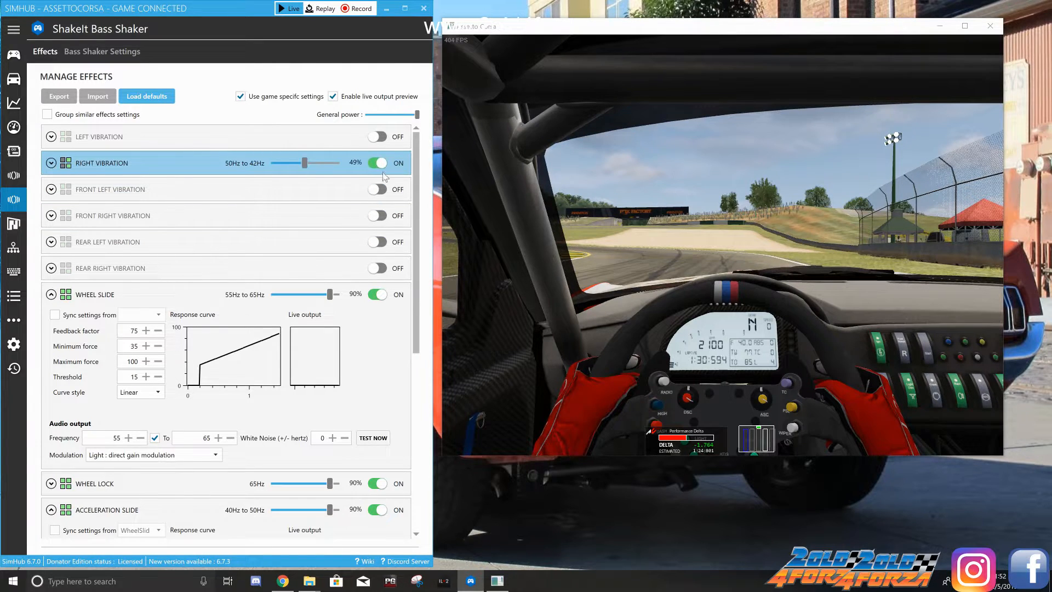
click(385, 190)
click(385, 217)
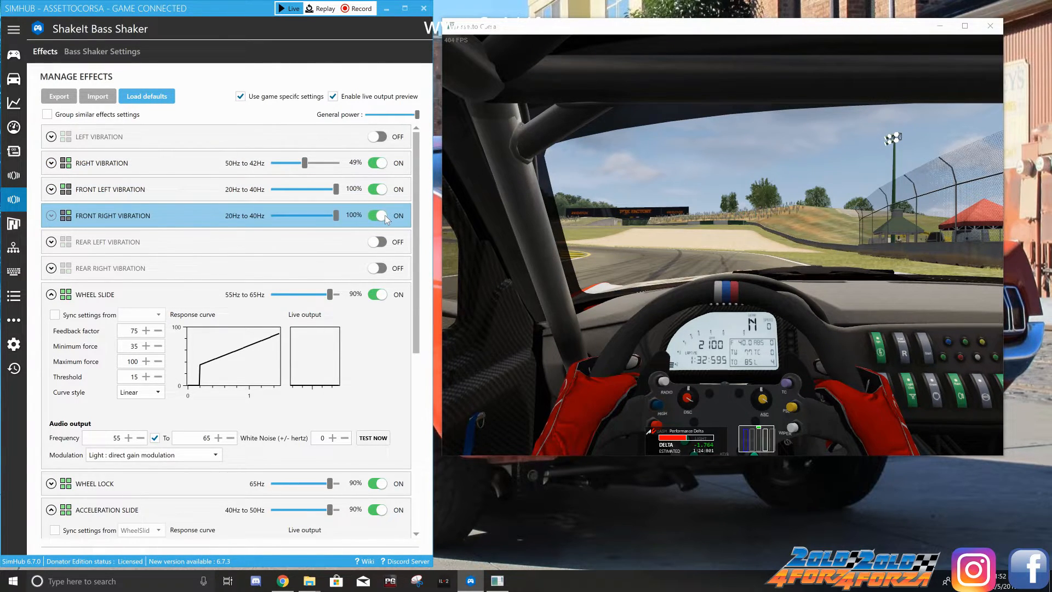
click(380, 163)
click(384, 243)
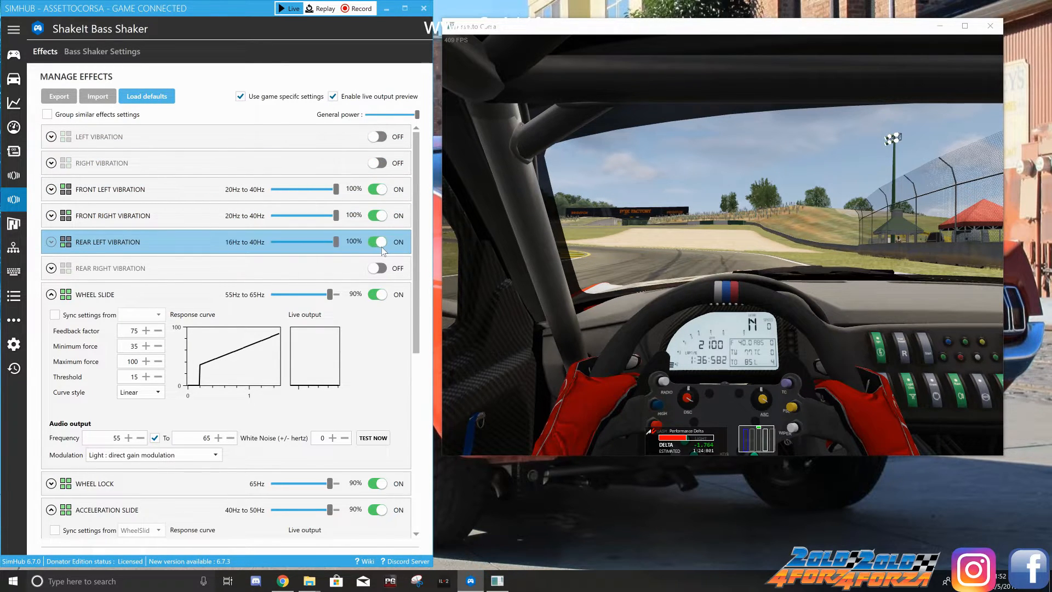
click(385, 268)
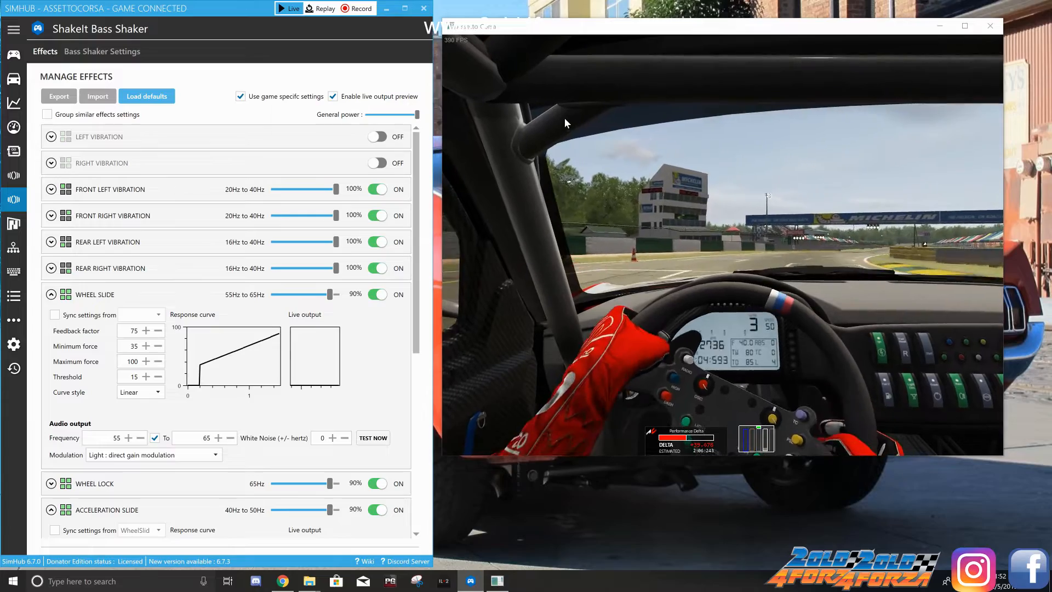
Expand the Rear Left Vibration settings to view its live output alongside Wheel Slide
click(60, 242)
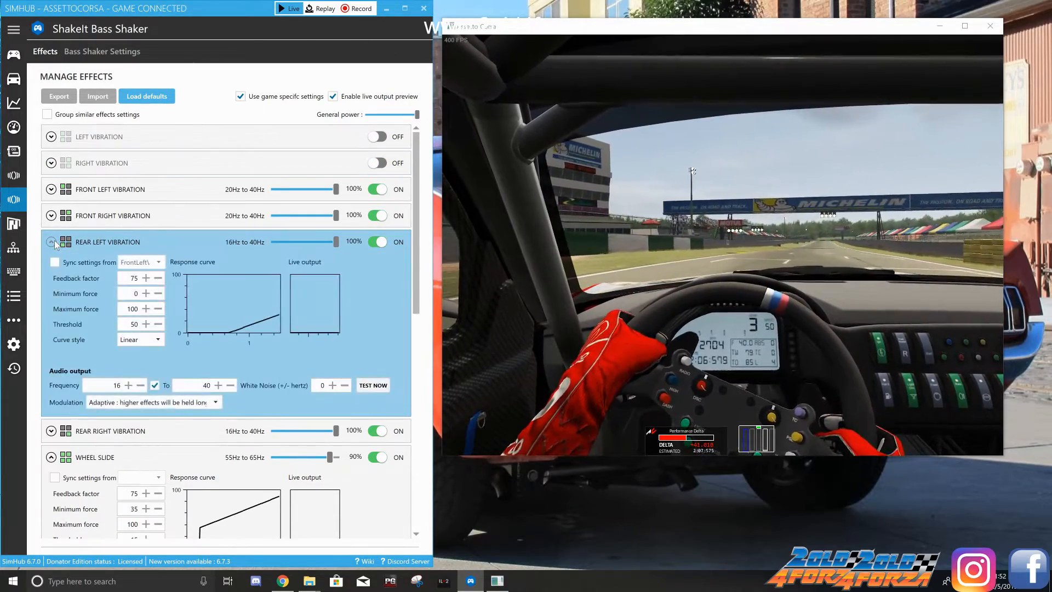
scroll(425, 235, down, 3)
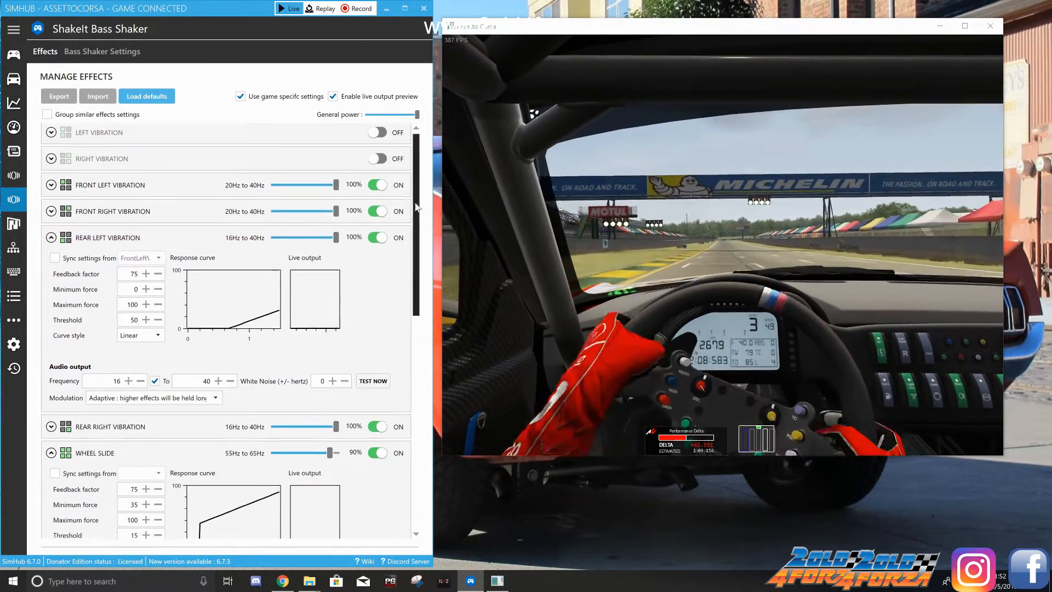